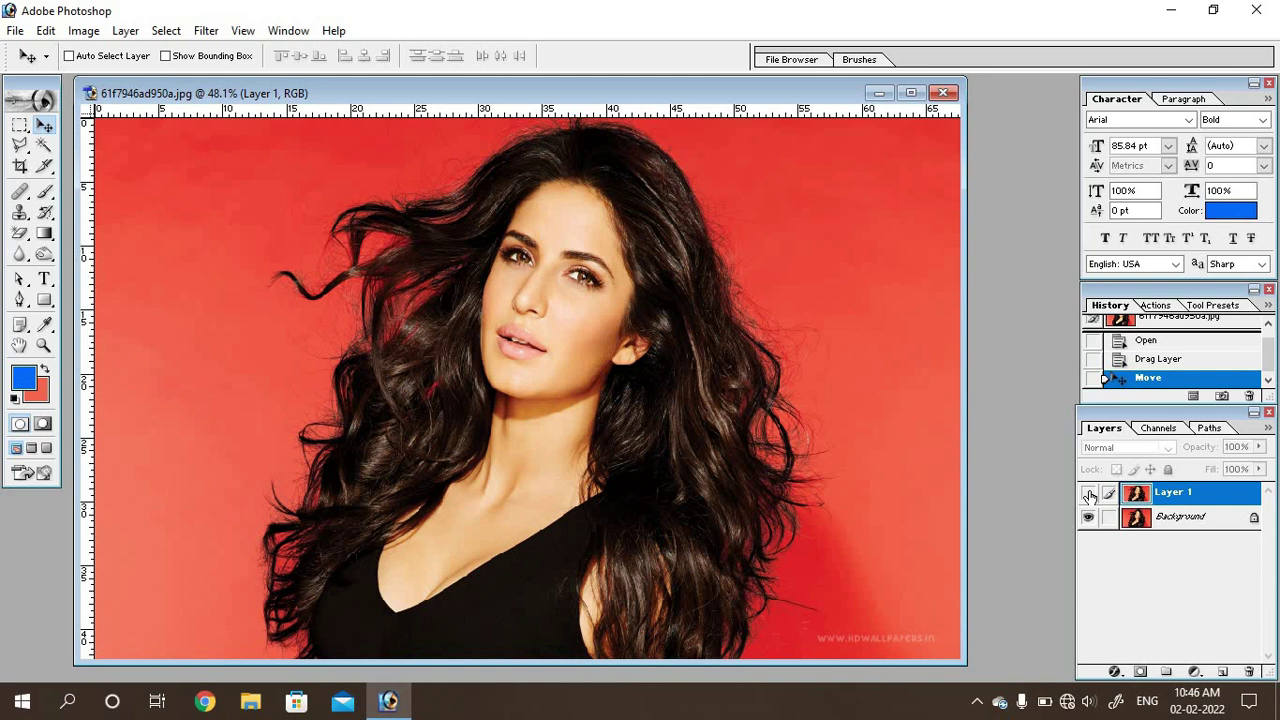
# Make Layer 1 visible to preview the finished white halftone-dot border.
pyautogui.click(1089, 494)
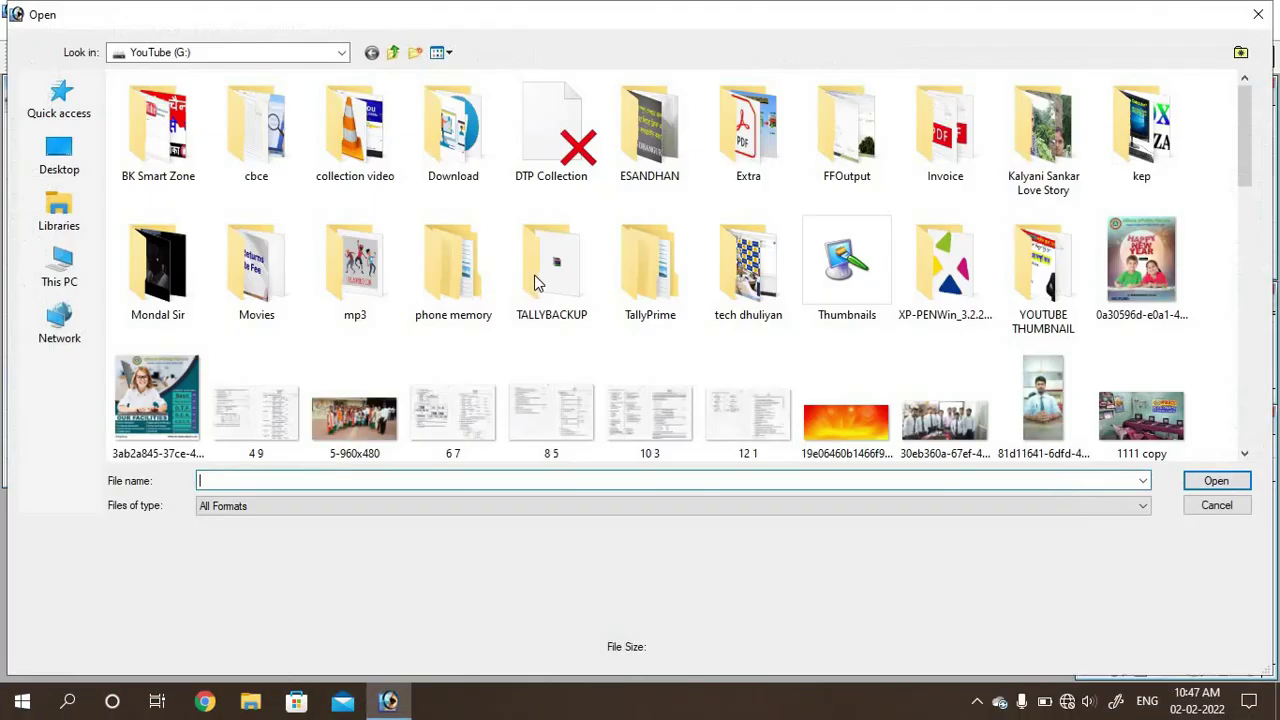
# Open 61f7946ad950a.jpg from DTP Collection > Background and fit it in an enlarged window.
pyautogui.doubleClick(548, 125)
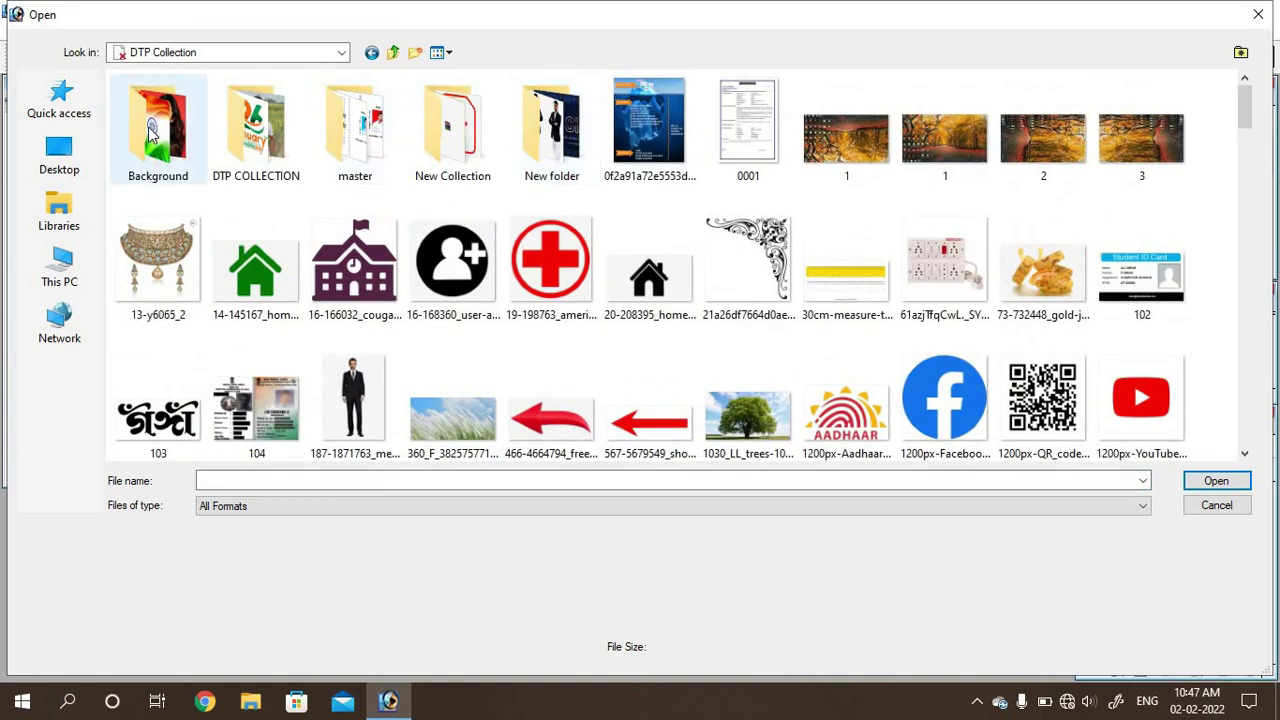
pyautogui.doubleClick(149, 126)
pyautogui.click(162, 152)
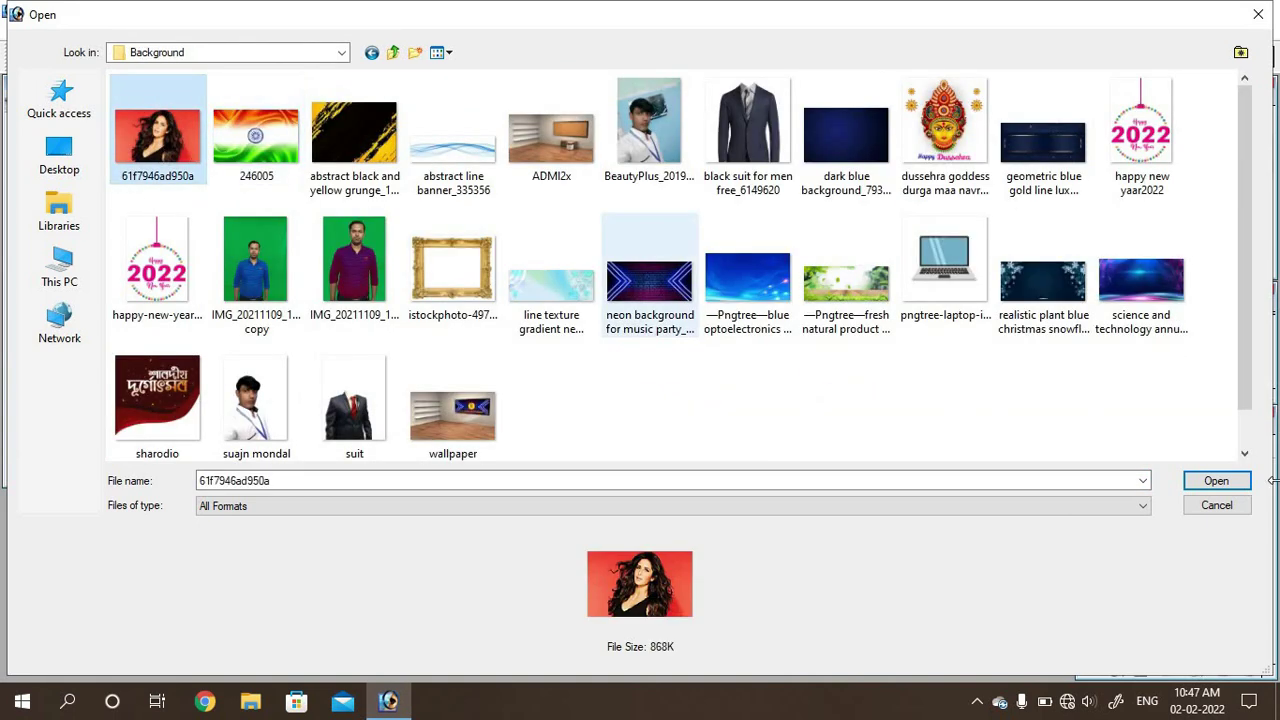
pyautogui.click(1216, 481)
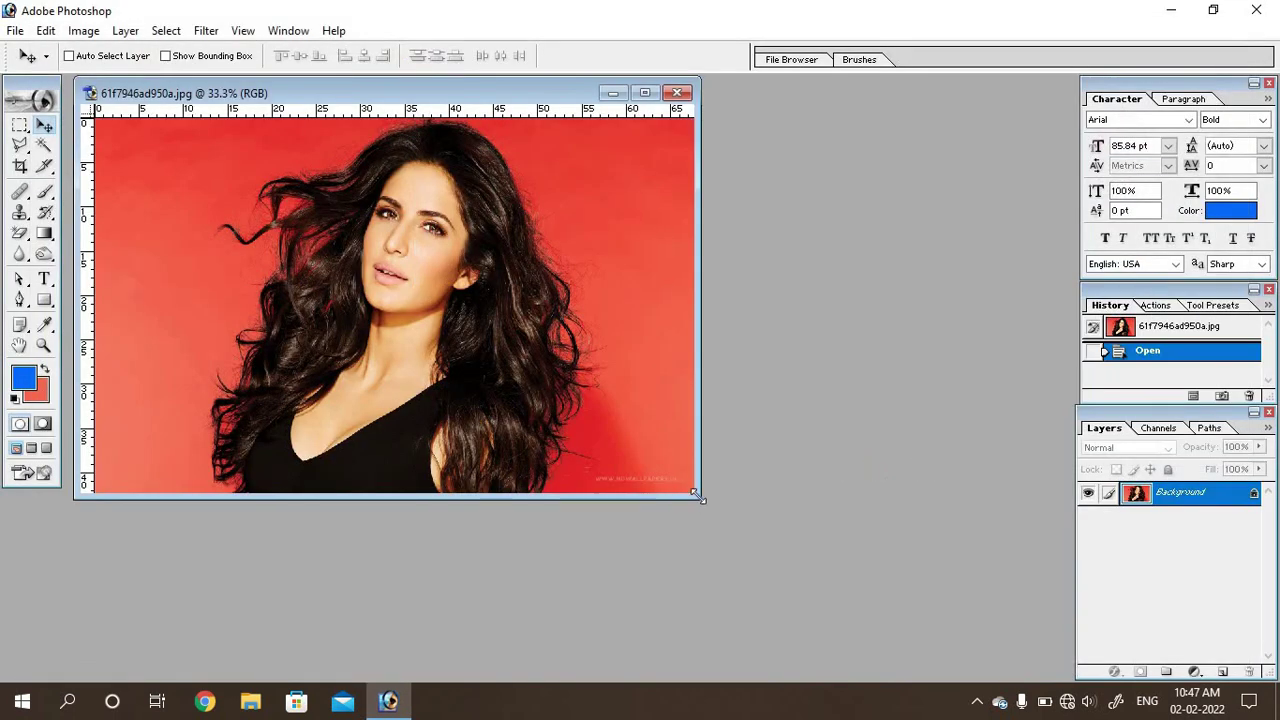
pyautogui.moveTo(688, 500); pyautogui.dragTo(1028, 652)
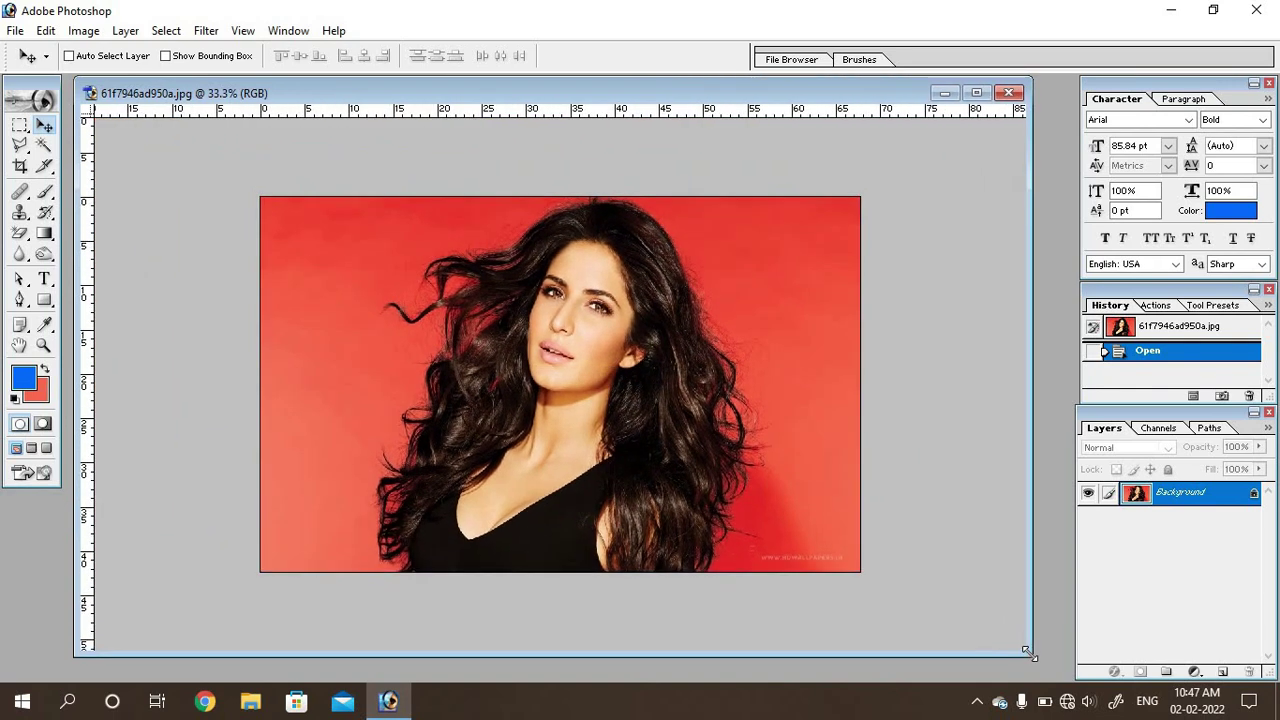
pyautogui.hotkey('ctrl', '0')
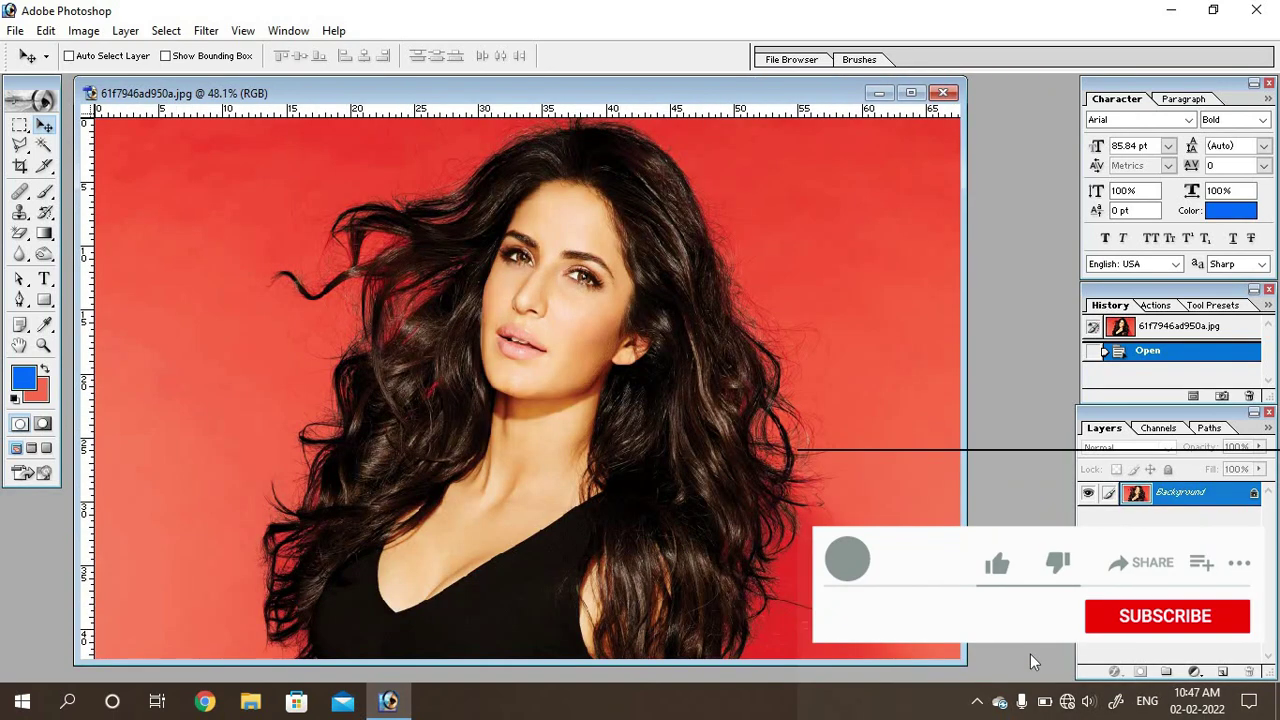
pyautogui.moveTo(958, 662); pyautogui.dragTo(1000, 676)
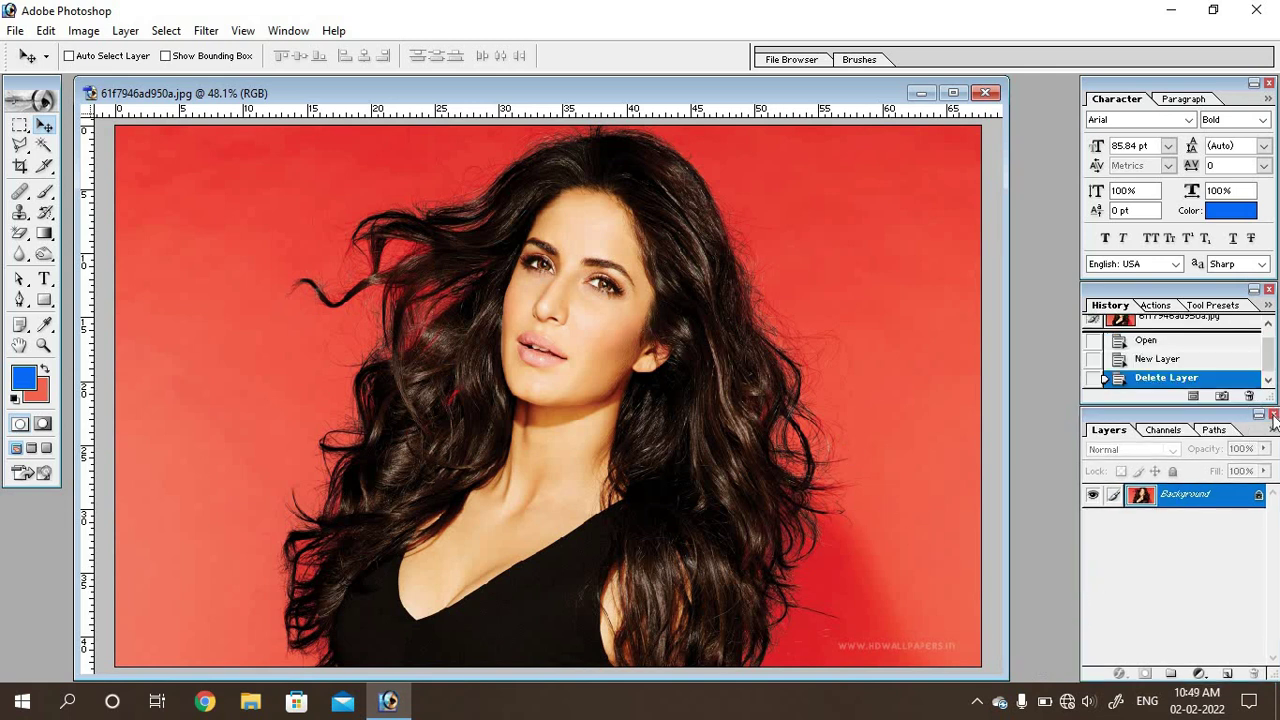
pyautogui.click(1273, 415)
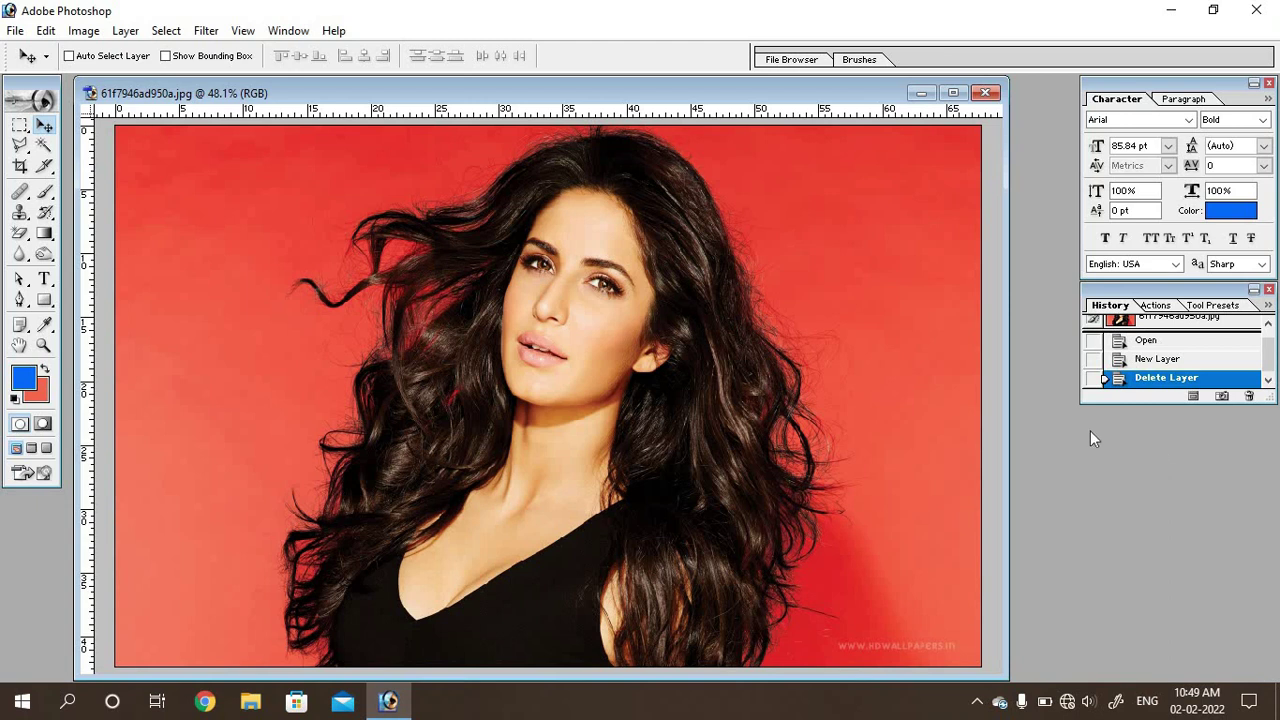
pyautogui.click(286, 34)
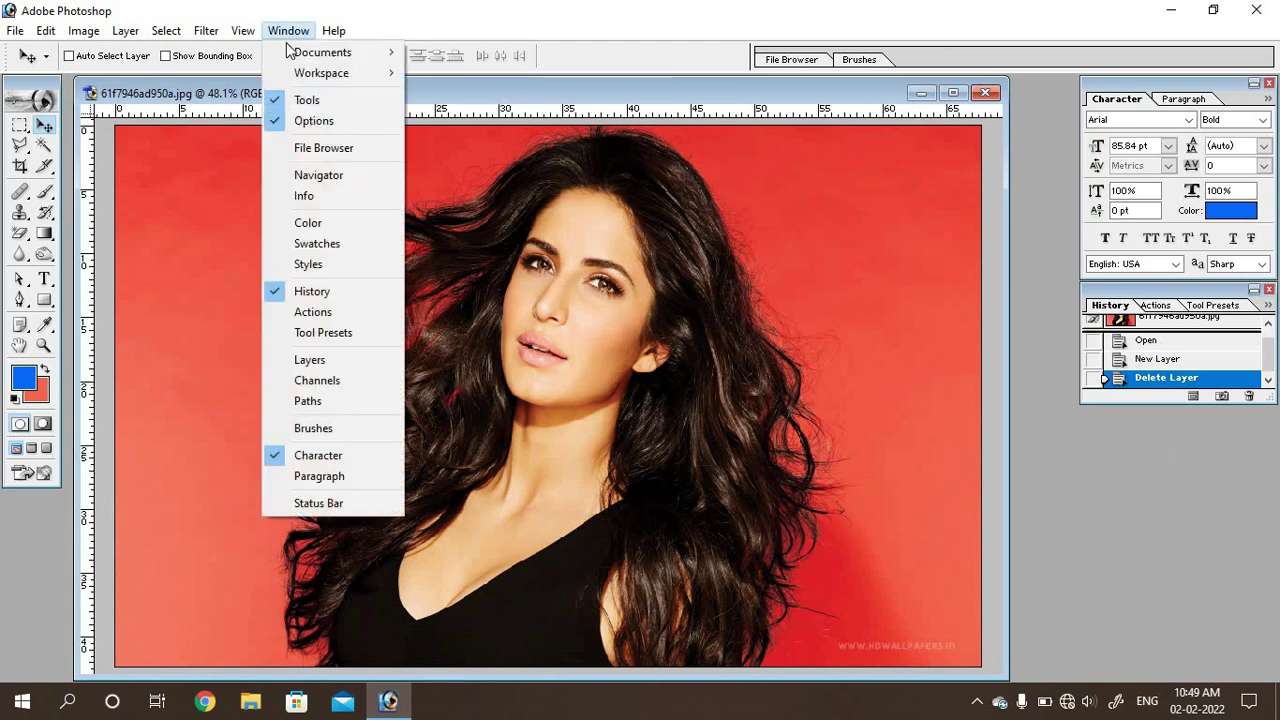
pyautogui.click(290, 362)
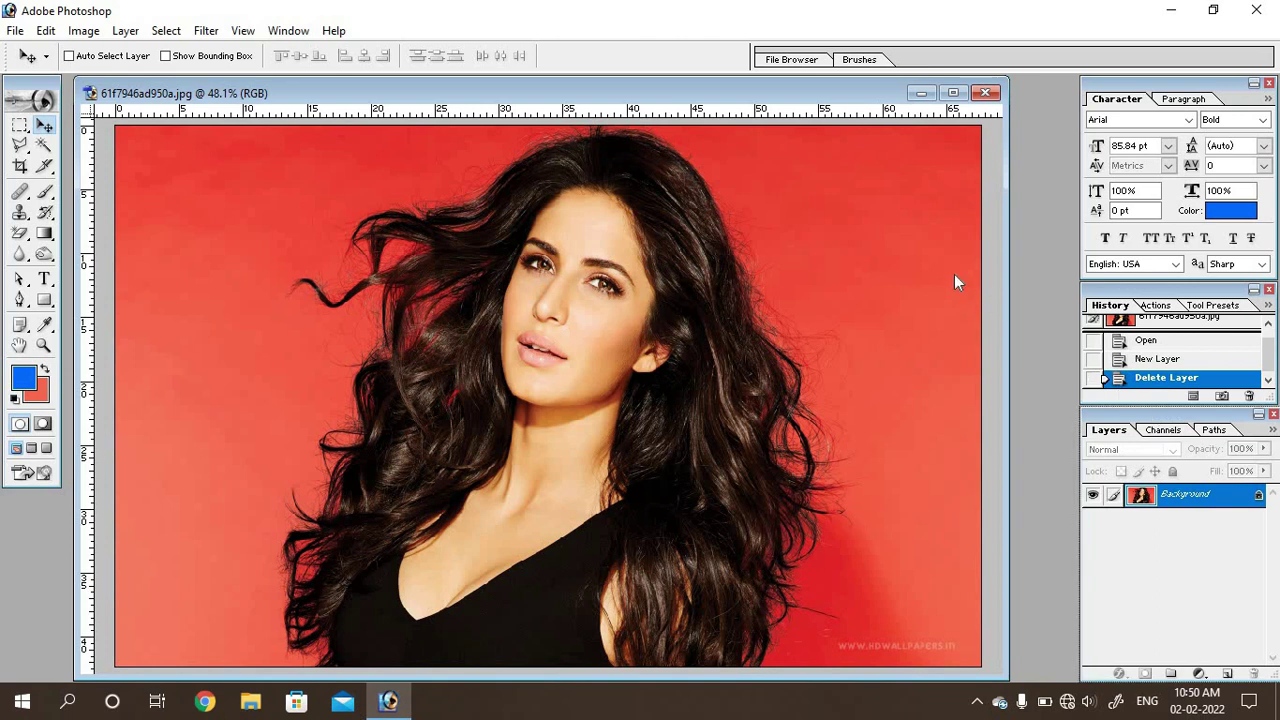
# Add an empty Layer 1 above the Background photo and re-dock the Layers panel.
pyautogui.moveTo(954, 275); pyautogui.dragTo(919, 211)
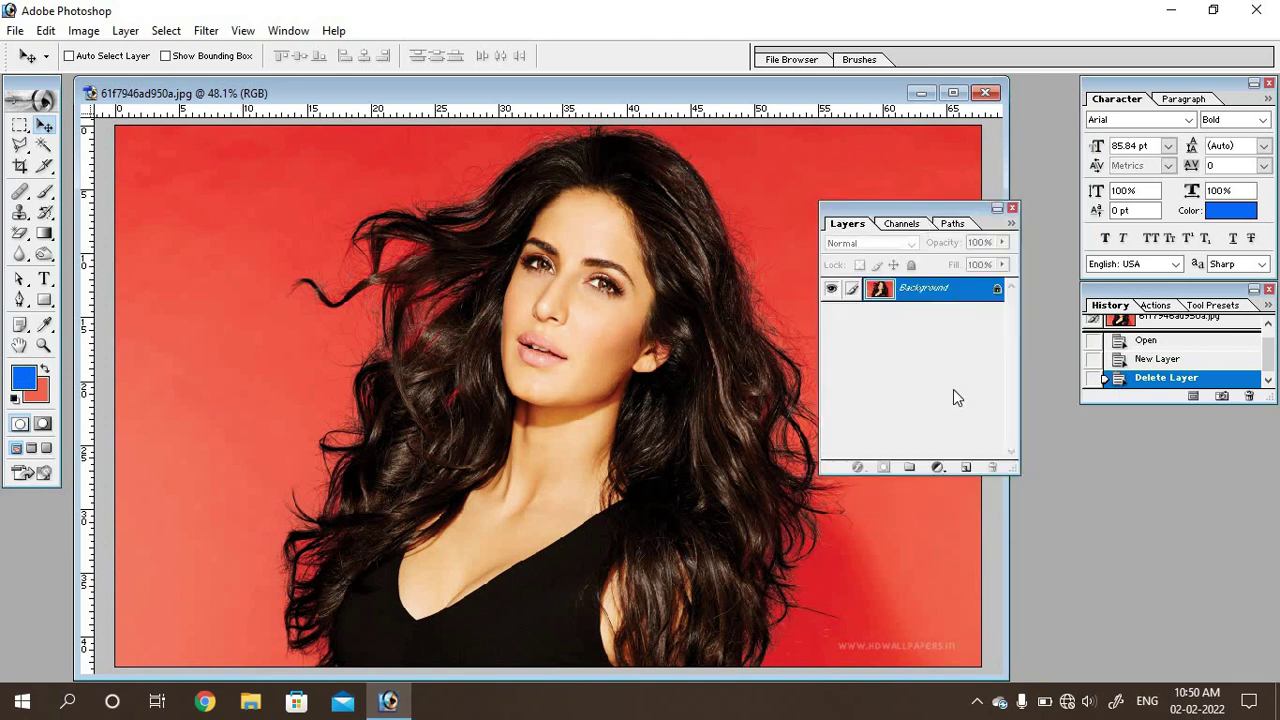
pyautogui.click(966, 469)
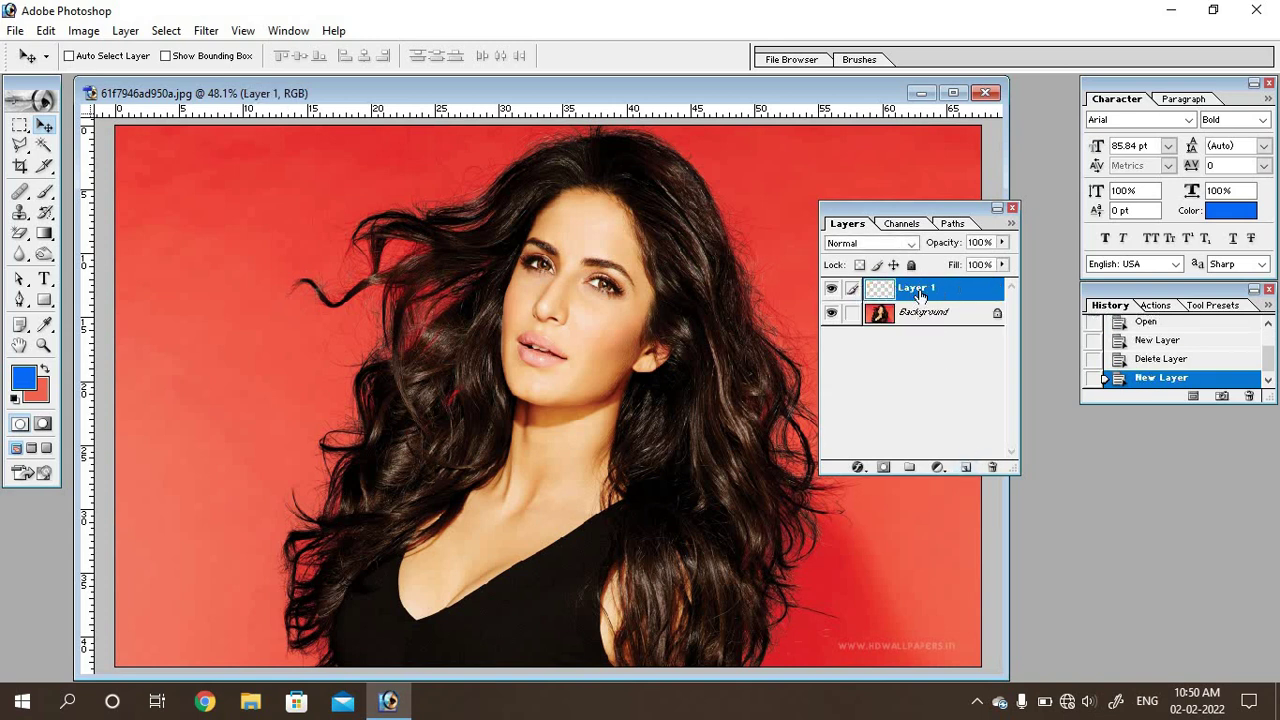
pyautogui.click(830, 314)
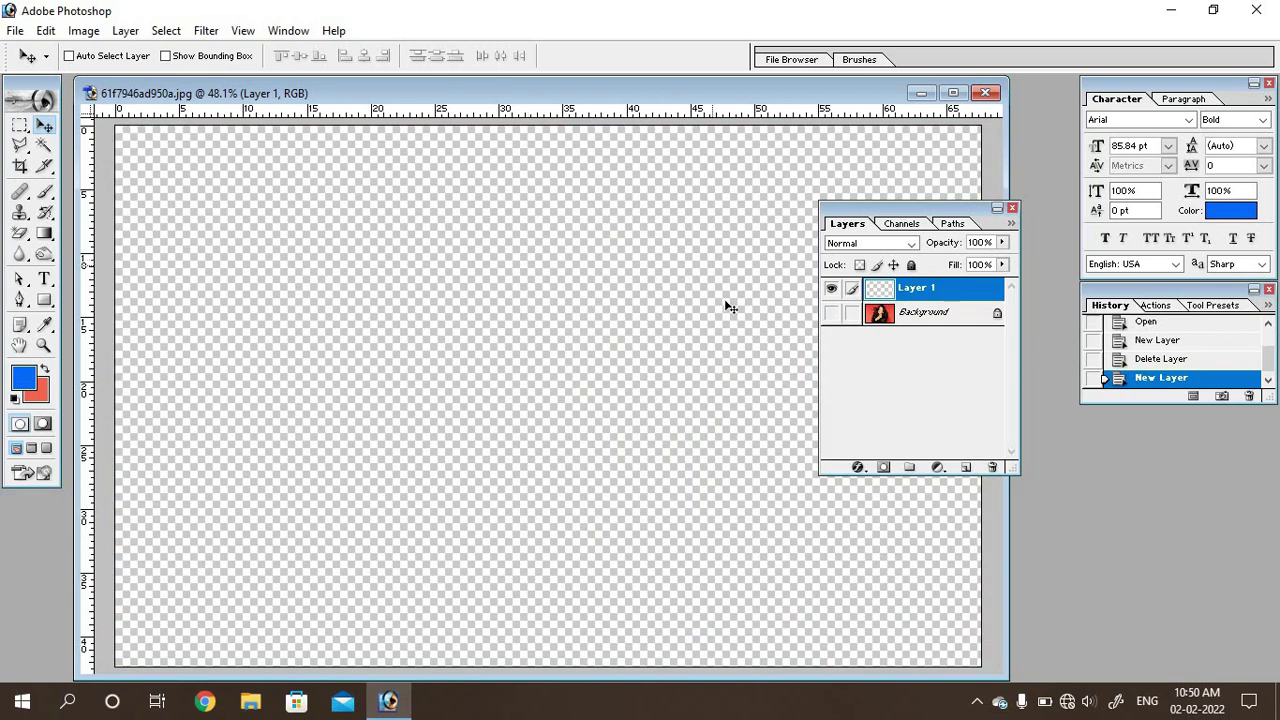
pyautogui.click(830, 314)
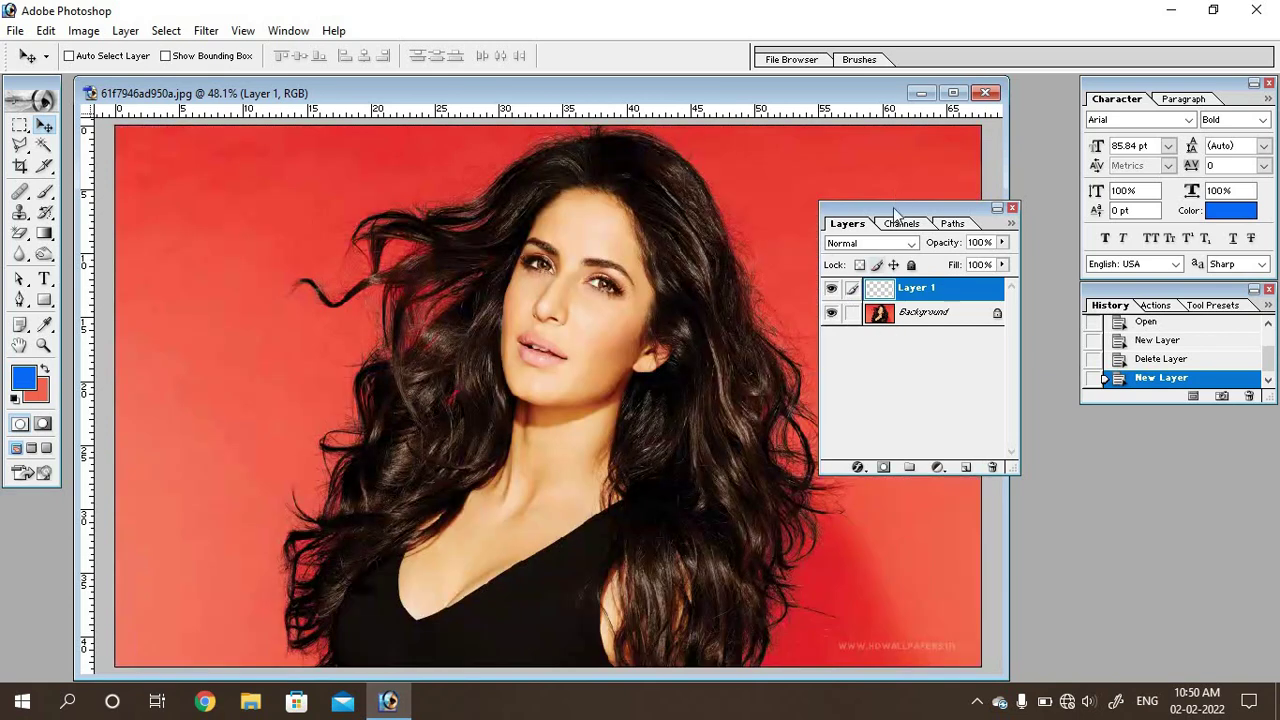
pyautogui.moveTo(893, 213); pyautogui.dragTo(1138, 408)
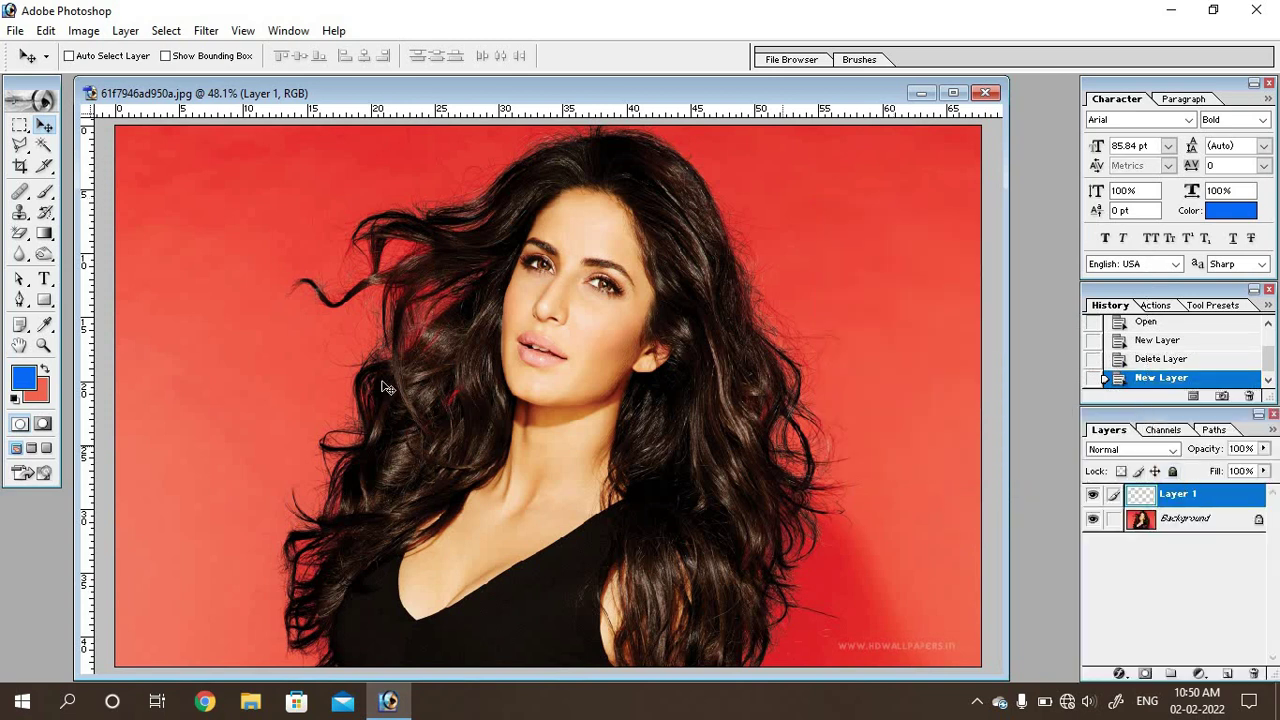
# Set the foreground colour to white and fill Layer 1 with it.
pyautogui.click(29, 373)
pyautogui.moveTo(940, 277); pyautogui.dragTo(788, 197)
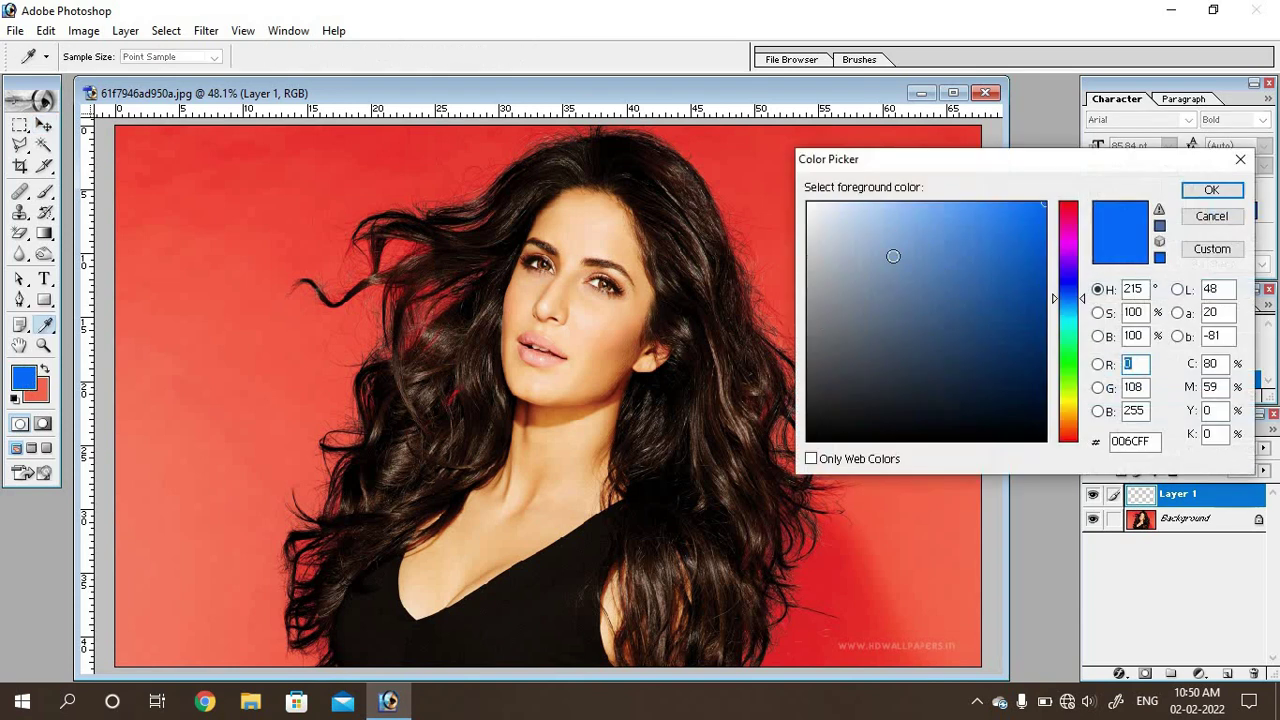
pyautogui.click(1209, 192)
pyautogui.press('v')
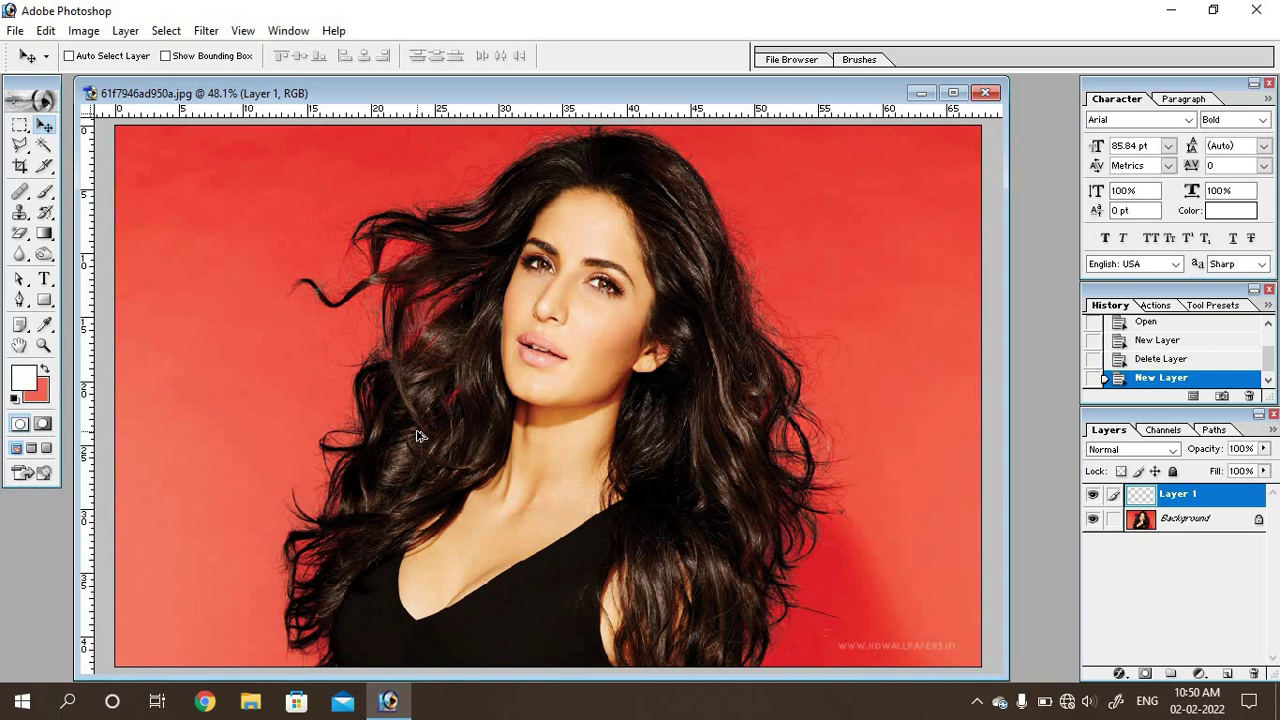
pyautogui.hotkey('alt', 'BackSpace')
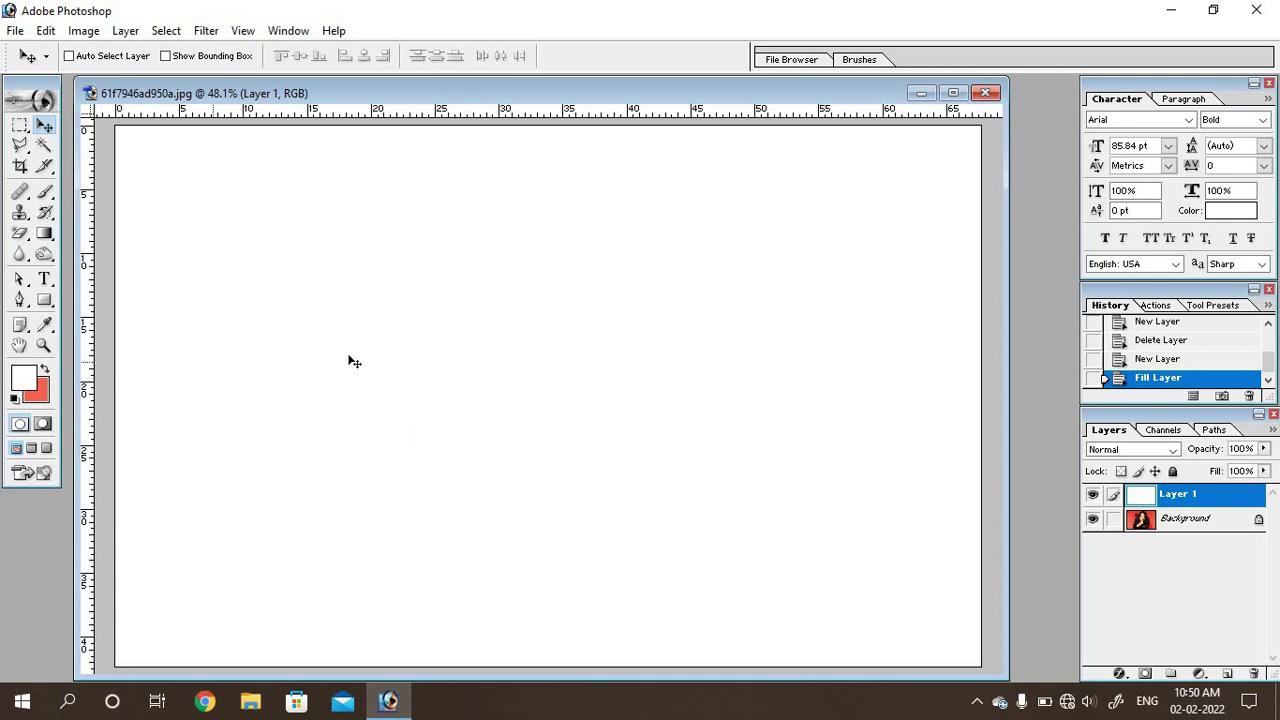
# Draw a 0 px-feather rectangular selection inset slightly from the canvas edges.
pyautogui.click(18, 128)
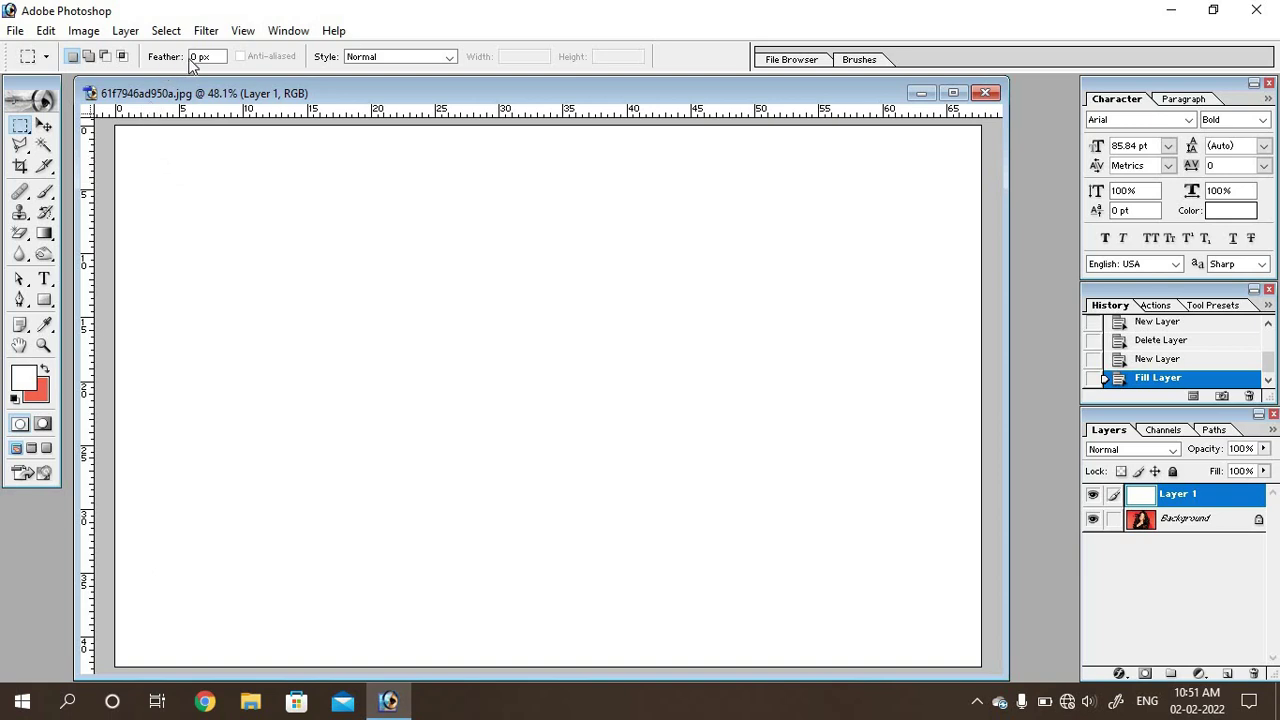
pyautogui.click(201, 57)
pyautogui.moveTo(145, 153); pyautogui.dragTo(948, 636)
pyautogui.moveTo(948, 636); pyautogui.dragTo(948, 636)
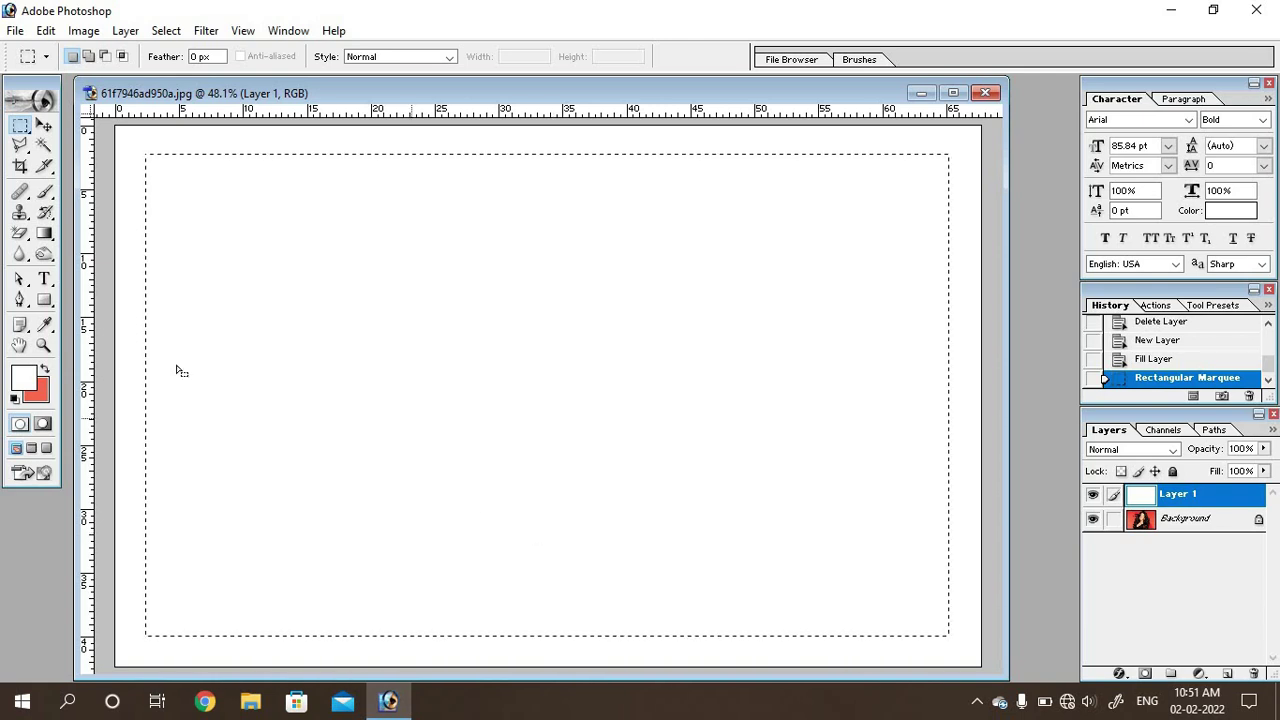
# Fill the inset selection on Layer 1 with black, then deselect.
pyautogui.click(25, 380)
pyautogui.moveTo(911, 374); pyautogui.dragTo(1068, 455)
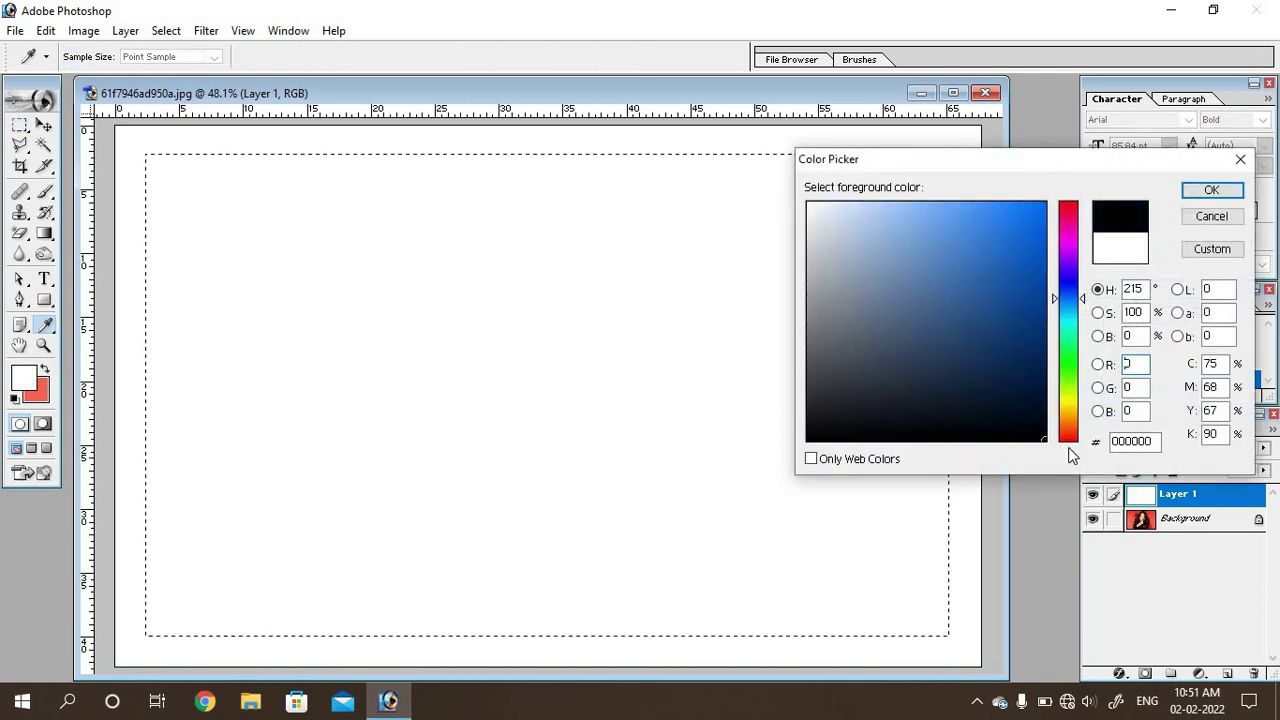
pyautogui.click(1211, 190)
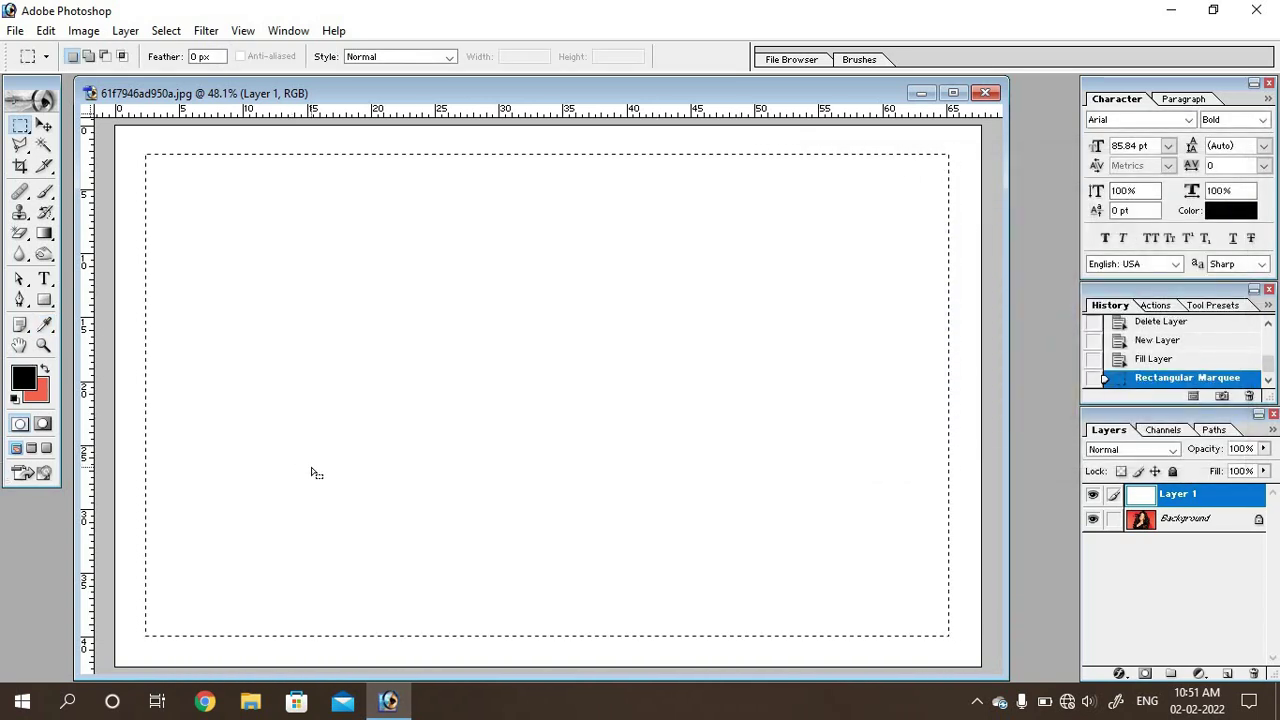
pyautogui.press('alt')
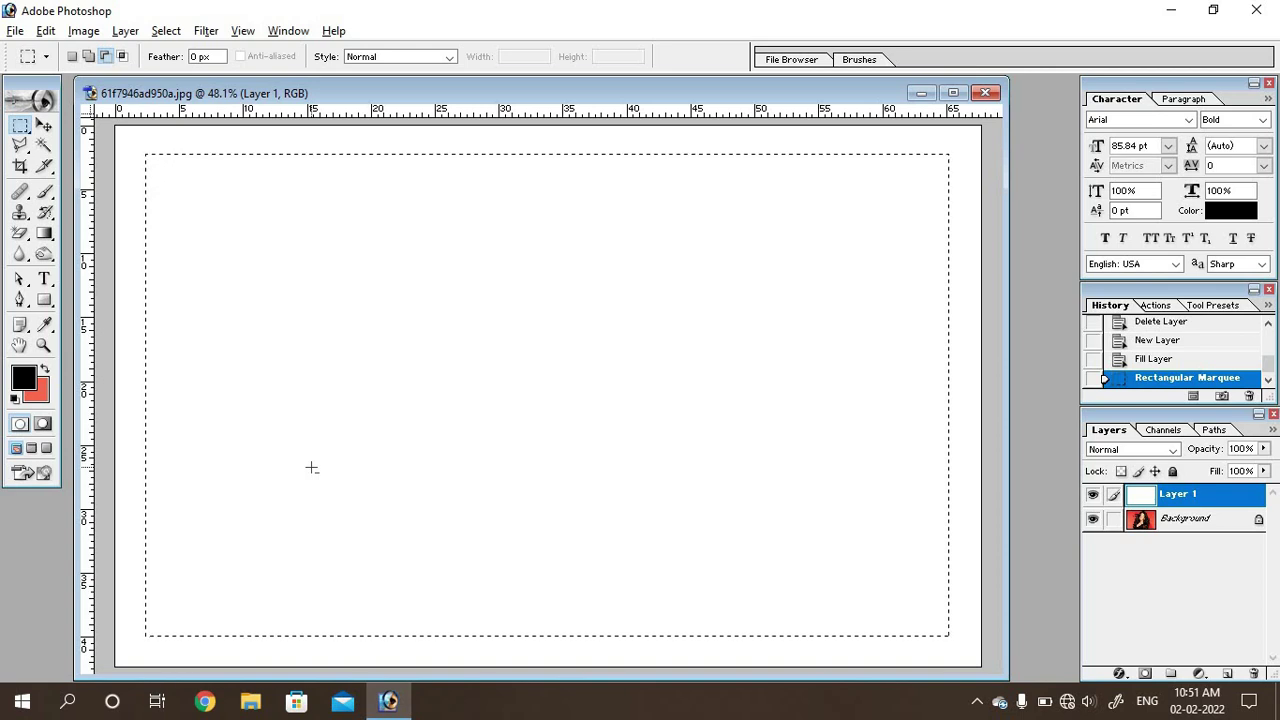
pyautogui.hotkey('alt', 'BackSpace')
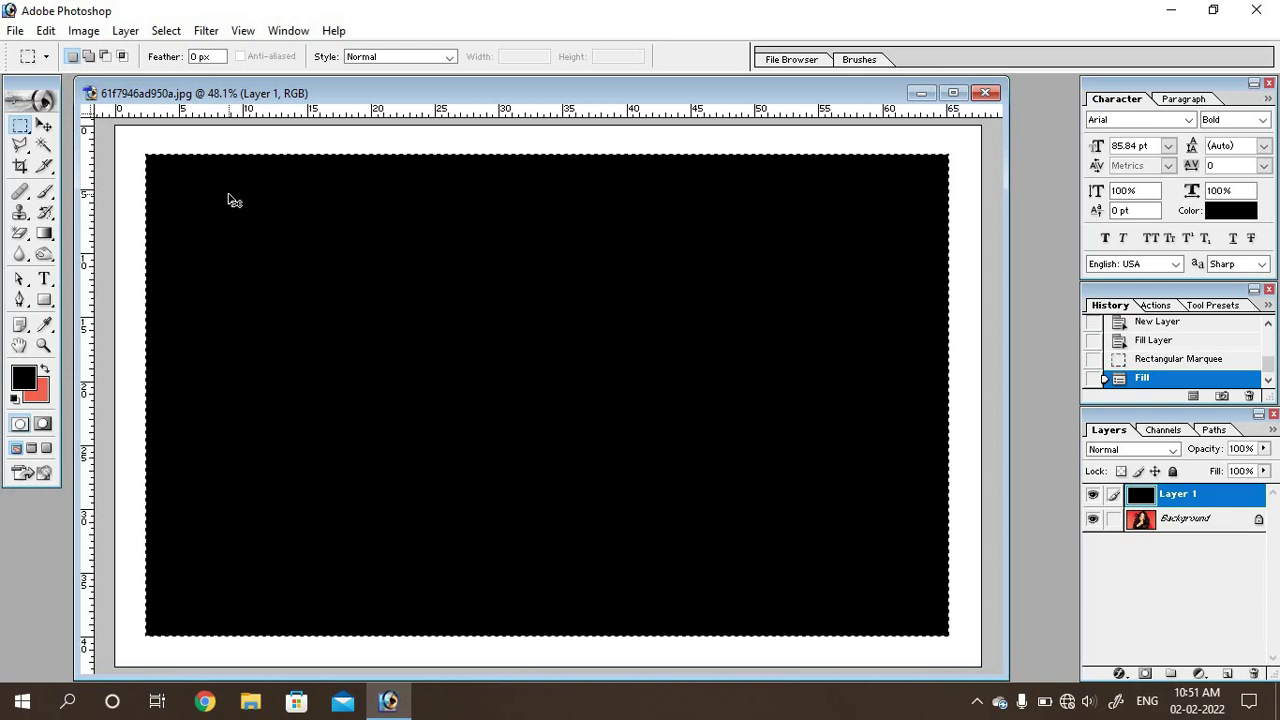
pyautogui.hotkey('ctrl', 'd')
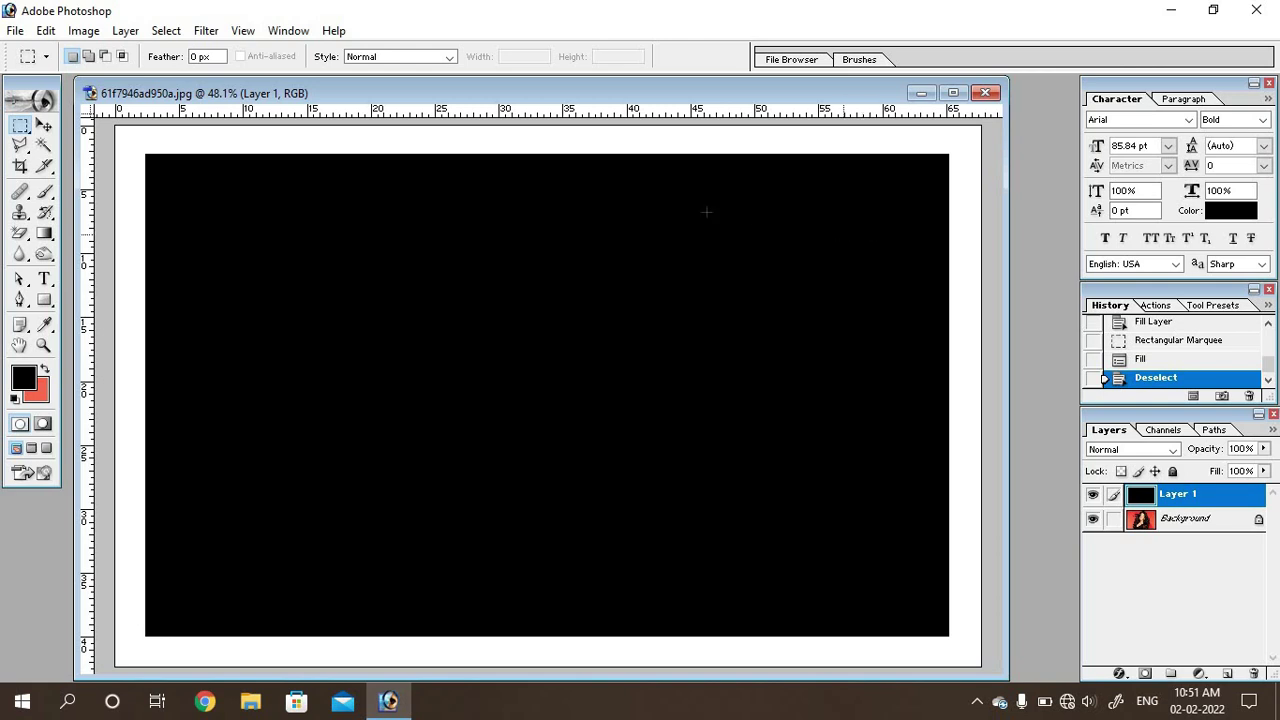
# Apply a Gaussian Blur of about 30.7 pixels to Layer 1's black rectangle.
pyautogui.click(205, 31)
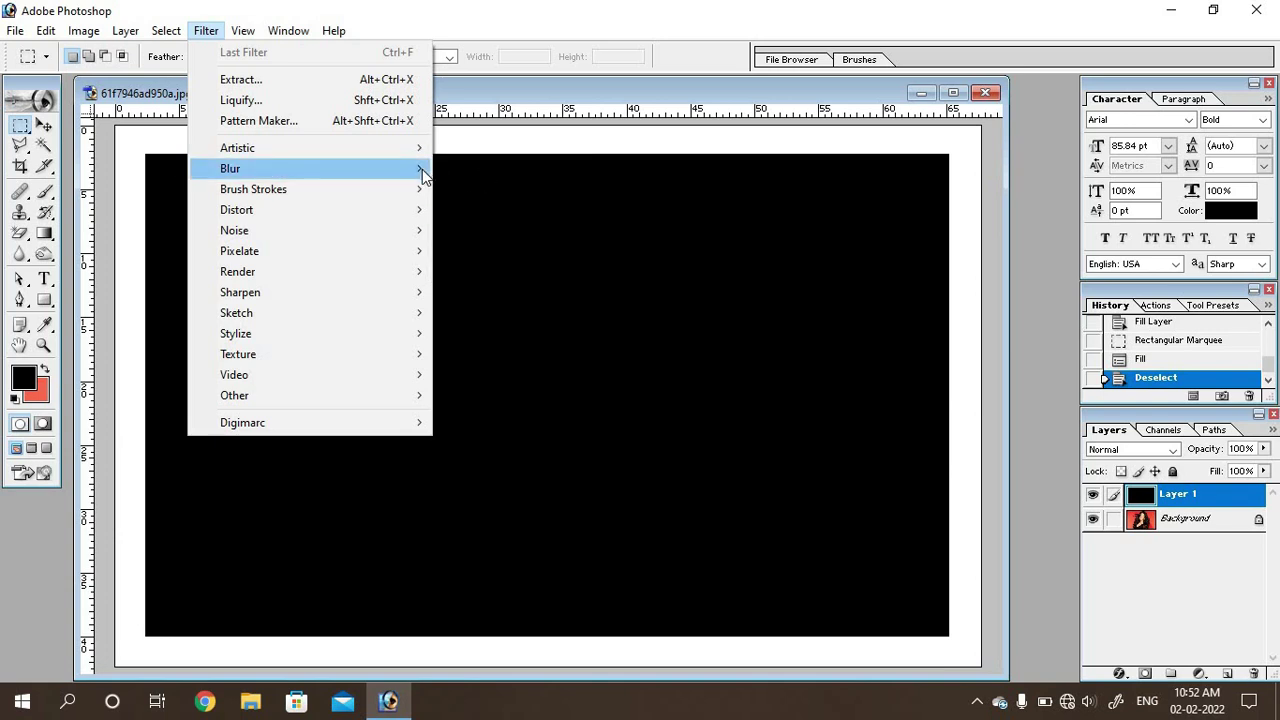
pyautogui.moveTo(230, 168)
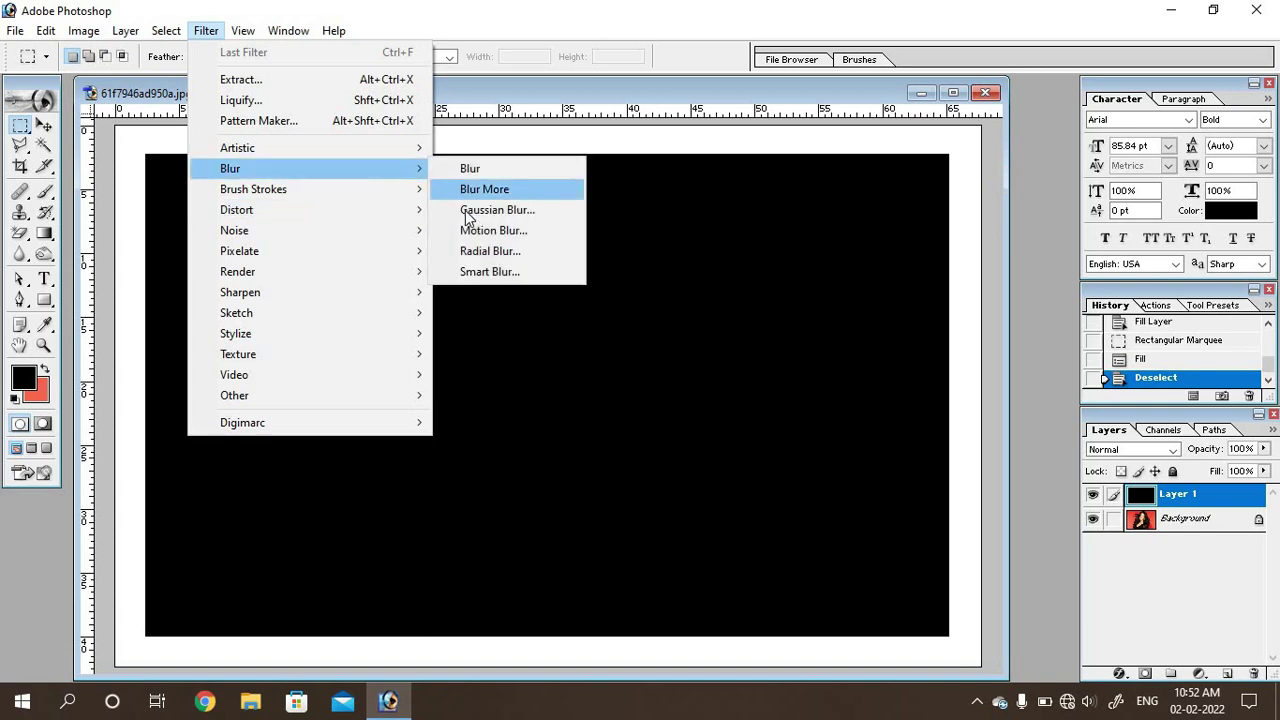
pyautogui.click(466, 218)
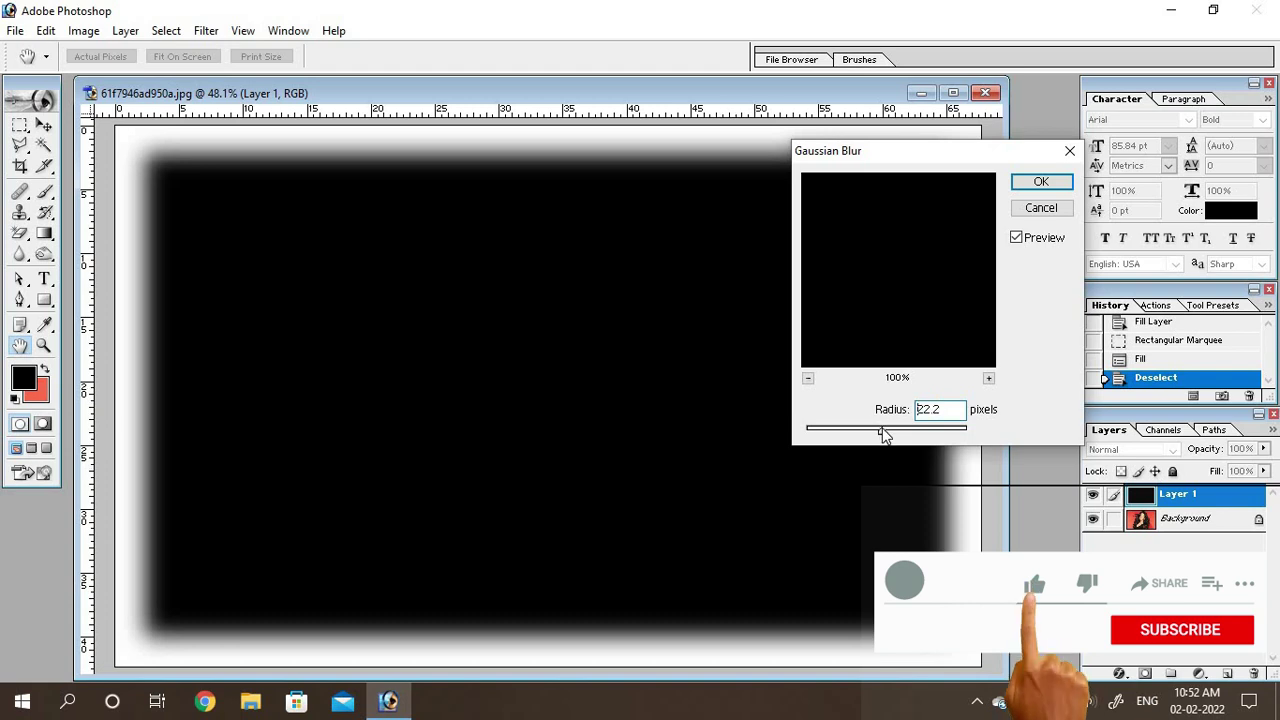
pyautogui.moveTo(879, 426)
pyautogui.mouseDown()
pyautogui.moveTo(870, 432)
pyautogui.moveTo(884, 435)
pyautogui.mouseUp()
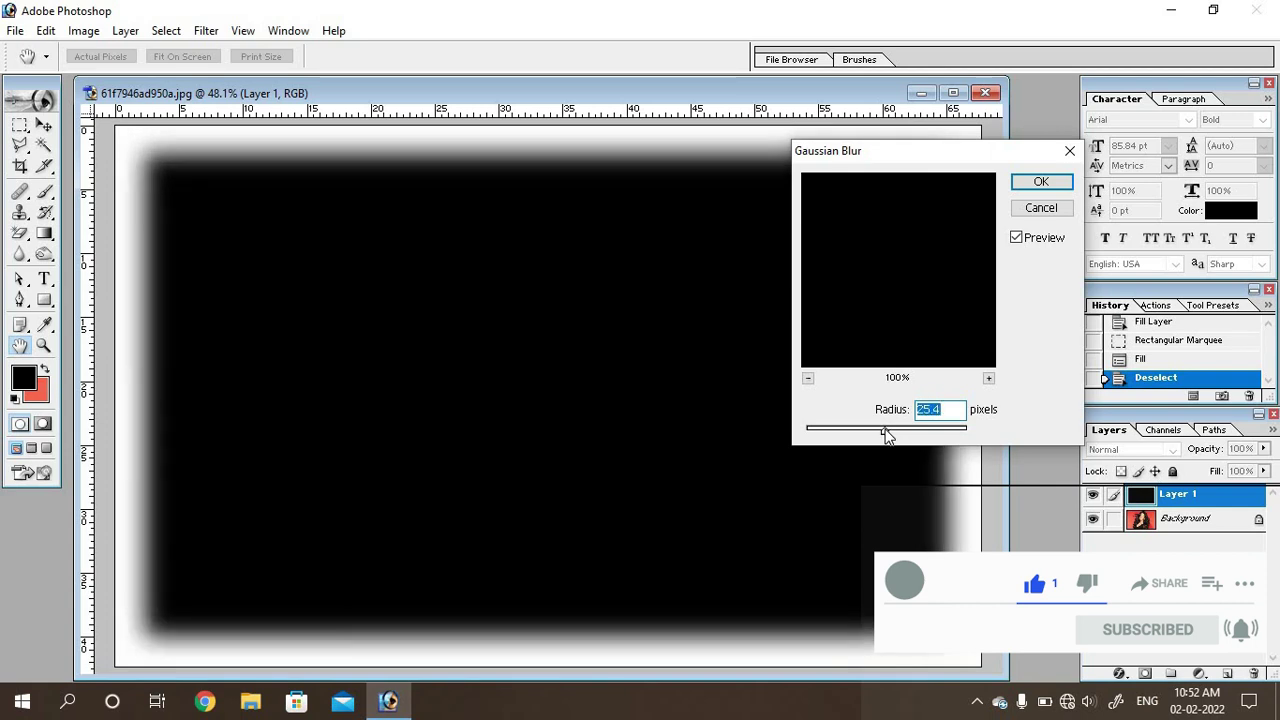
pyautogui.moveTo(885, 432); pyautogui.dragTo(889, 432)
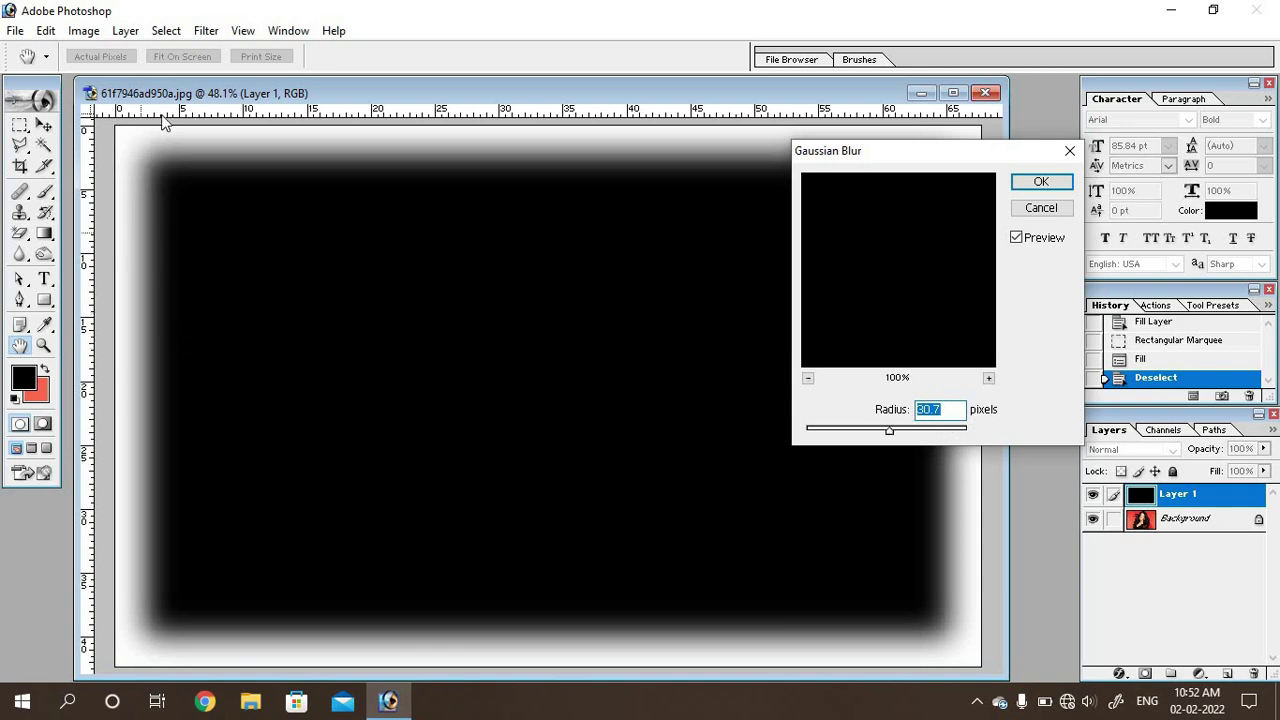
pyautogui.click(1041, 183)
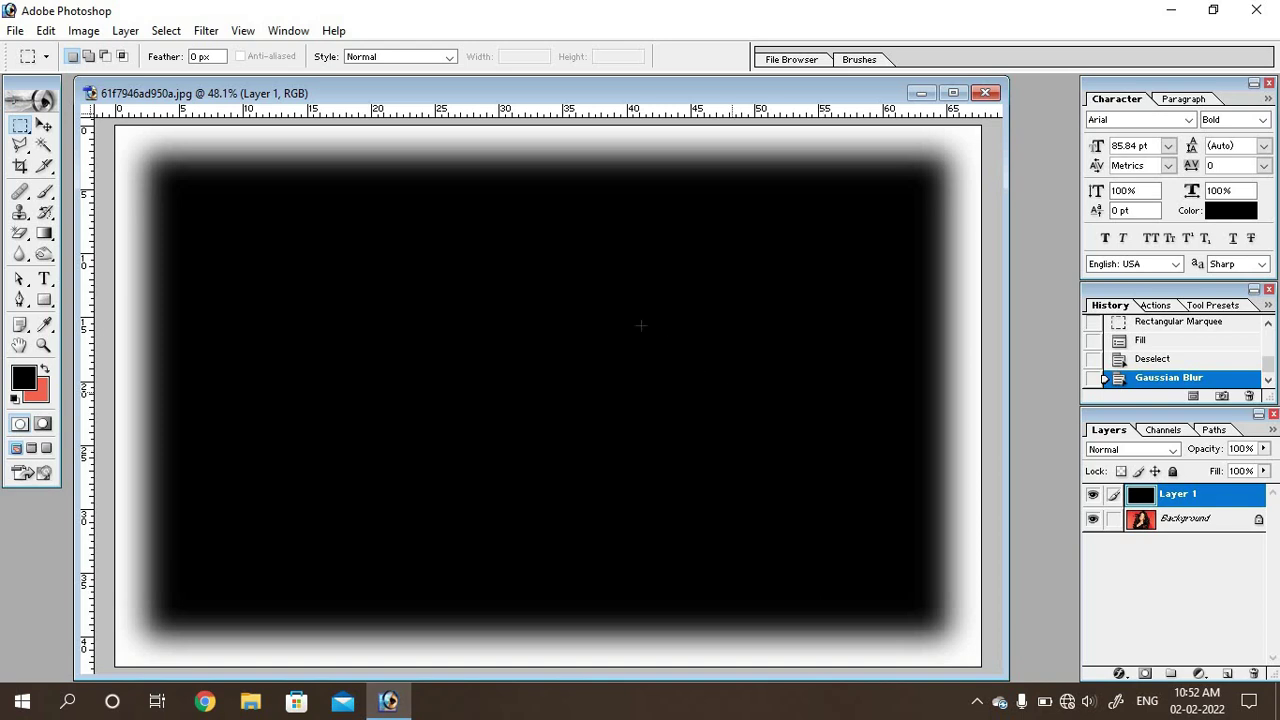
# Apply Color Halftone to Layer 1 with Max. Radius 20 and 45° channel screen angles.
pyautogui.click(207, 33)
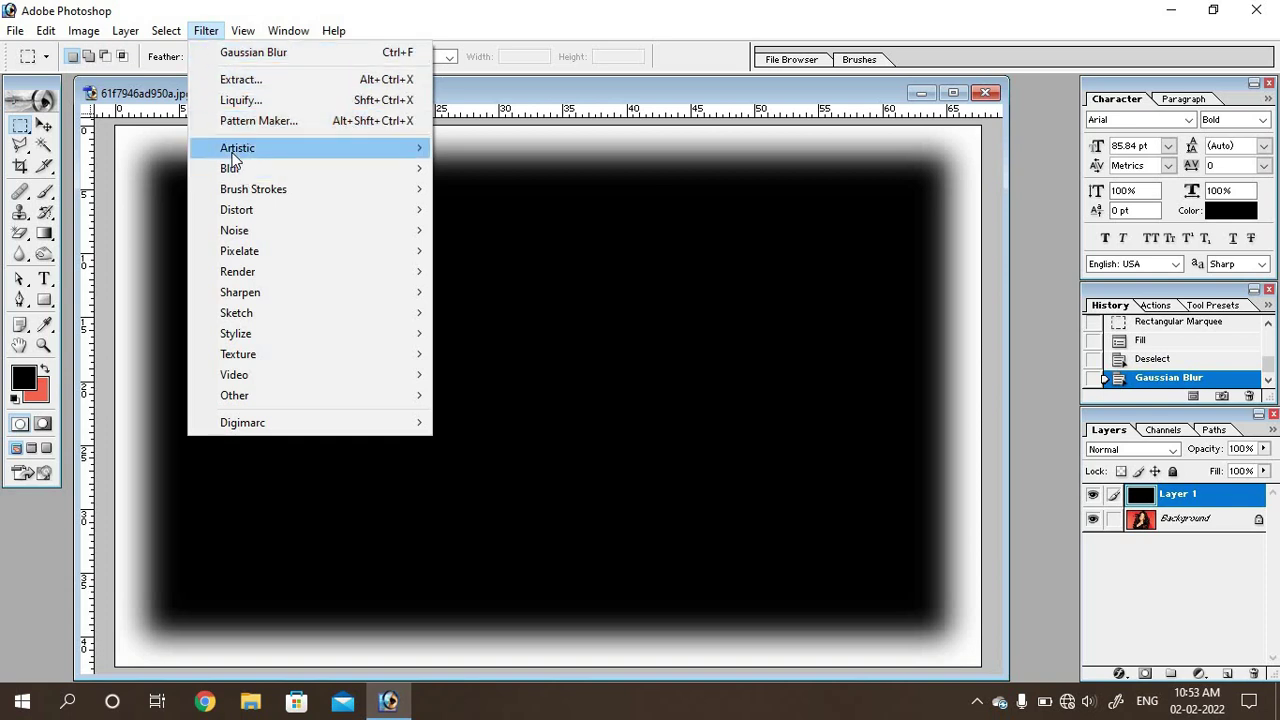
pyautogui.moveTo(239, 251)
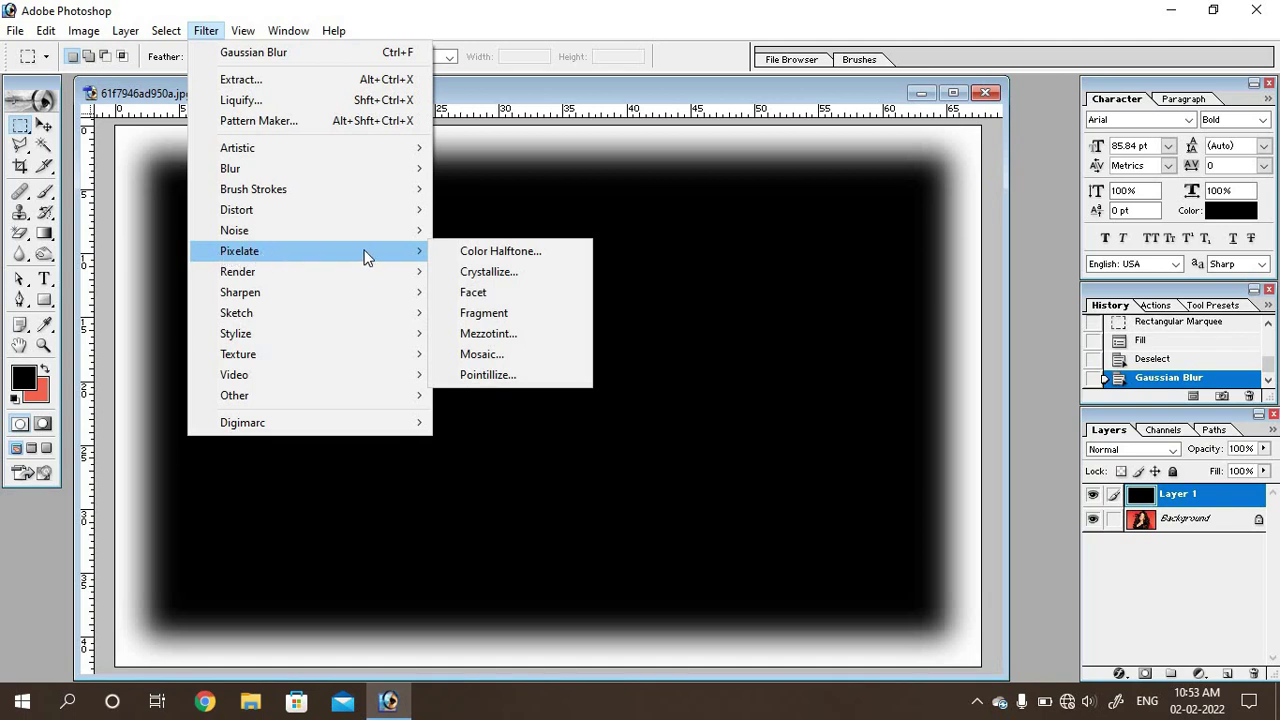
pyautogui.click(492, 253)
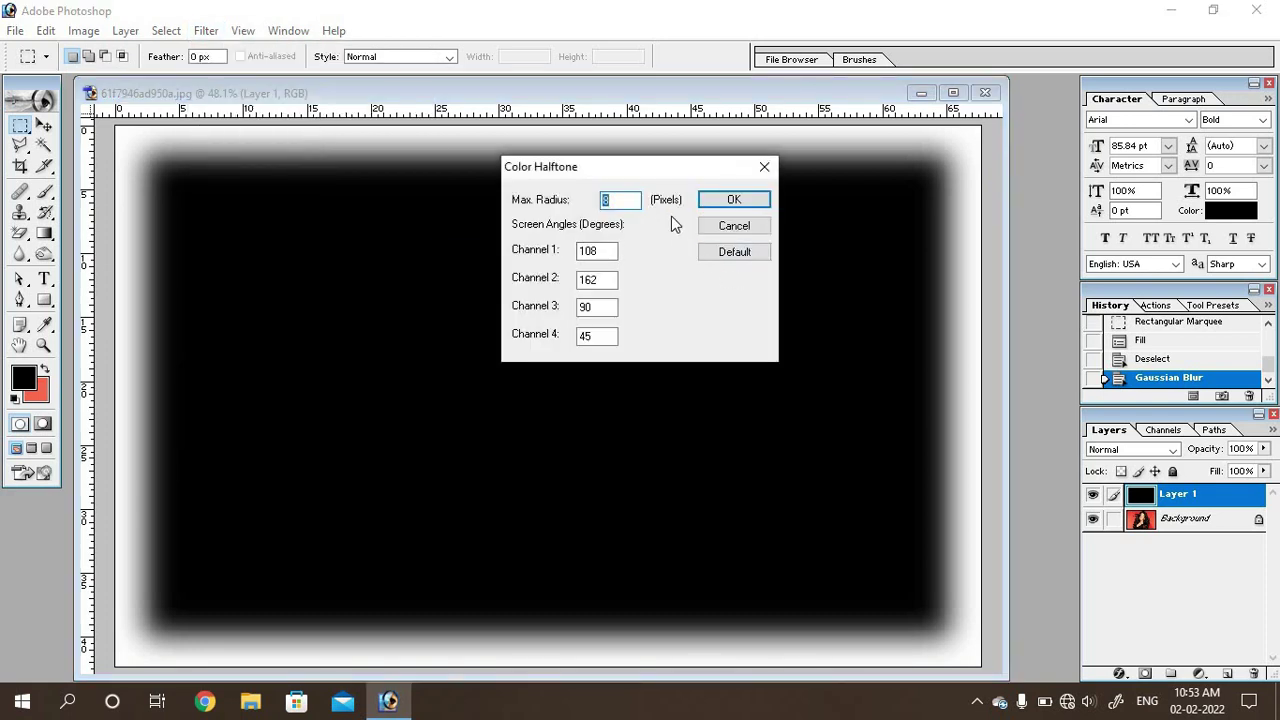
pyautogui.moveTo(656, 176)
pyautogui.mouseDown()
pyautogui.moveTo(624, 258)
pyautogui.moveTo(578, 244)
pyautogui.mouseUp()
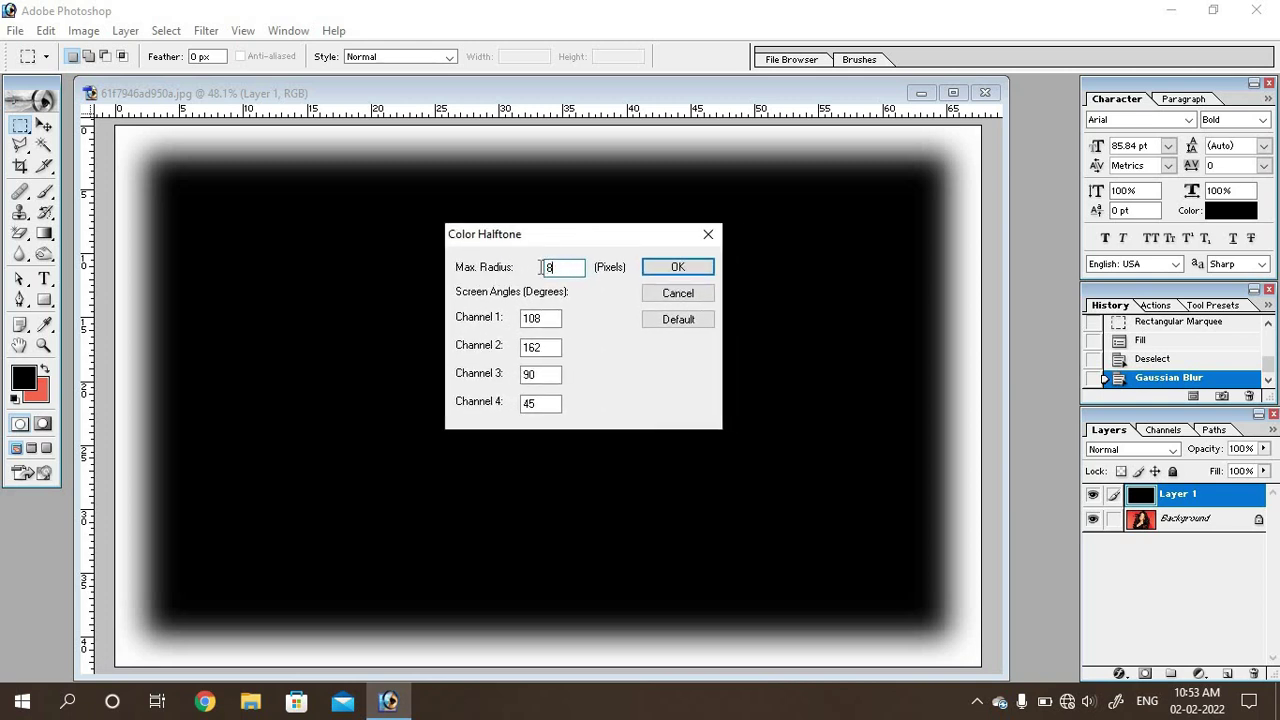
pyautogui.moveTo(572, 266); pyautogui.dragTo(519, 276)
pyautogui.write('20')
pyautogui.moveTo(536, 317); pyautogui.dragTo(520, 320)
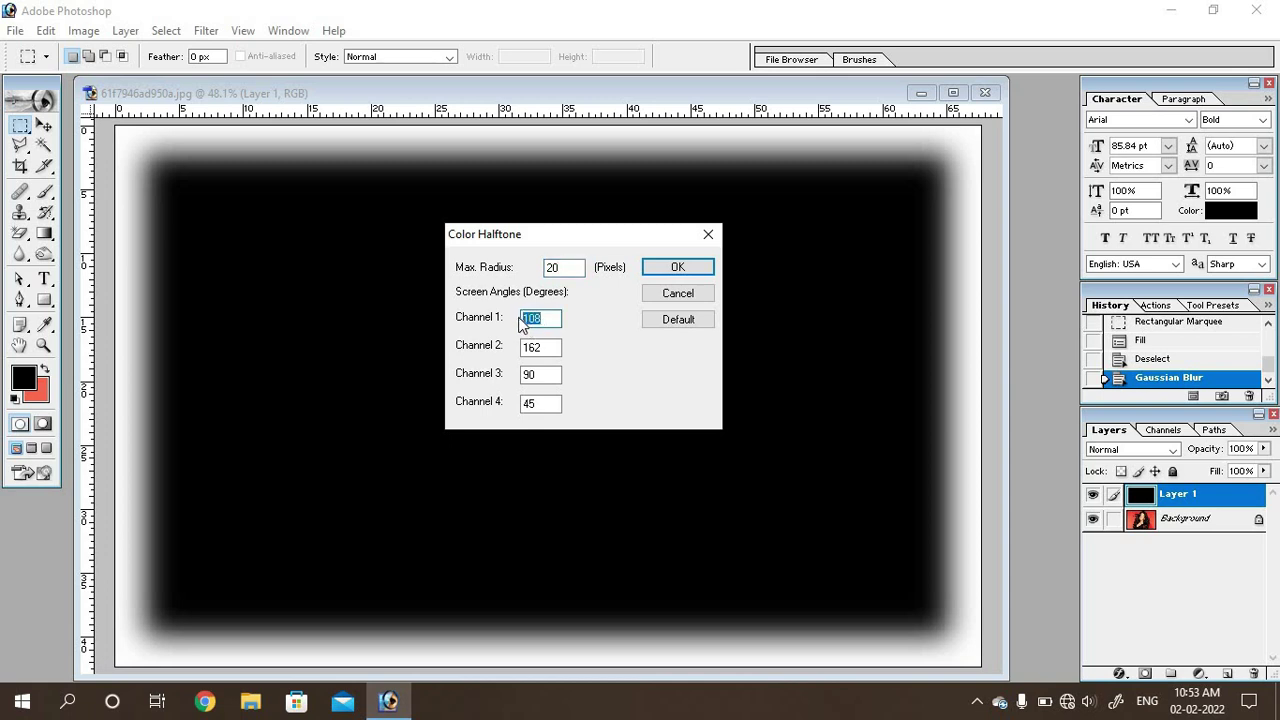
pyautogui.write('45')
pyautogui.moveTo(545, 347); pyautogui.dragTo(520, 352)
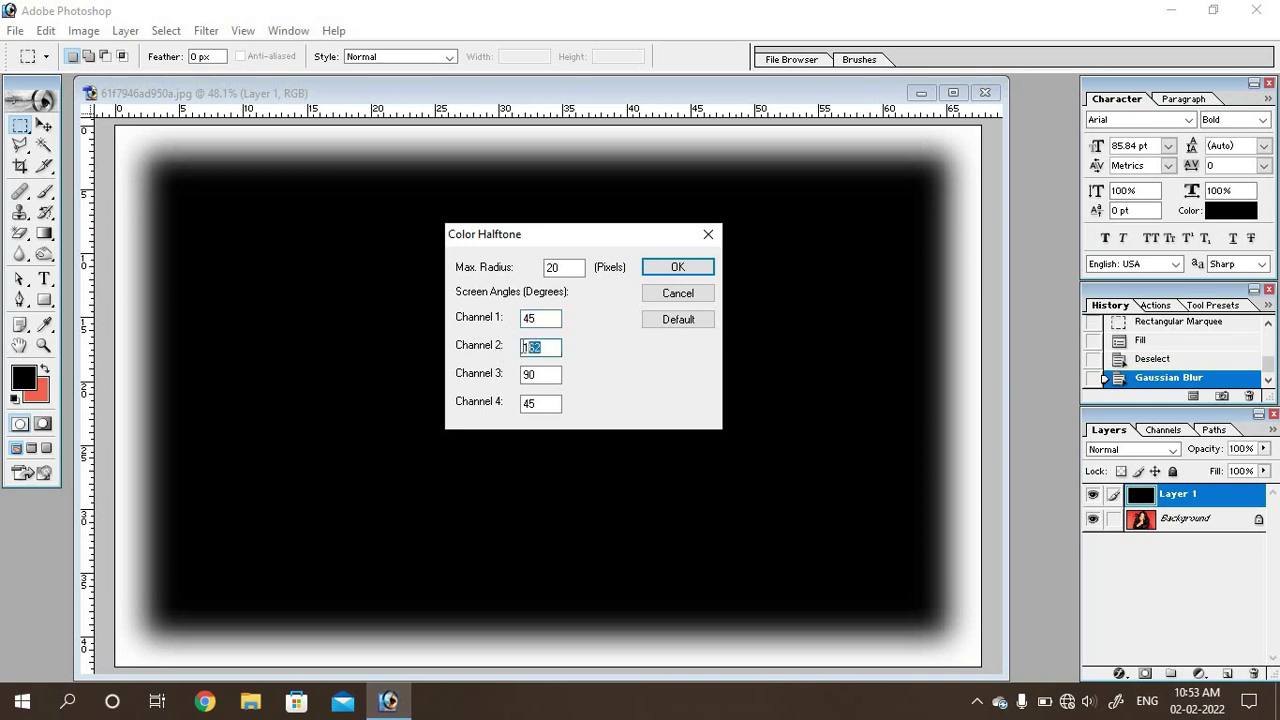
pyautogui.write('45')
pyautogui.moveTo(512, 378); pyautogui.dragTo(558, 376)
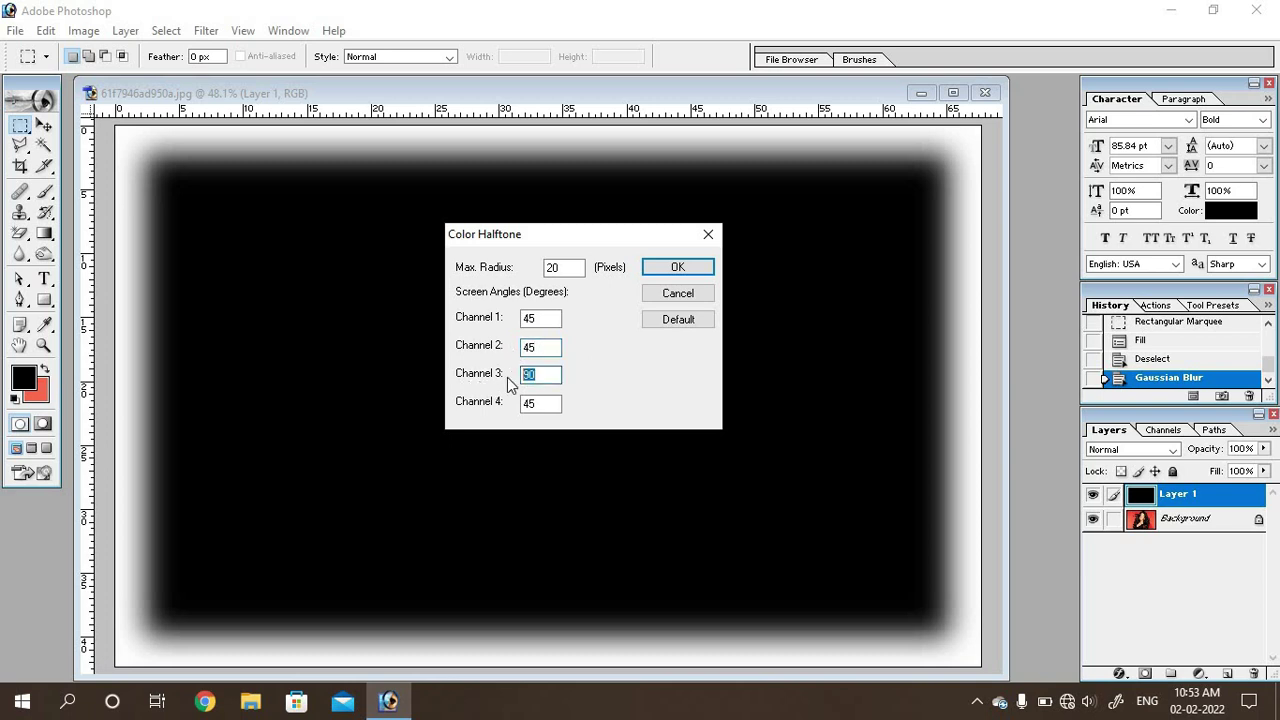
pyautogui.write('45')
pyautogui.click(678, 268)
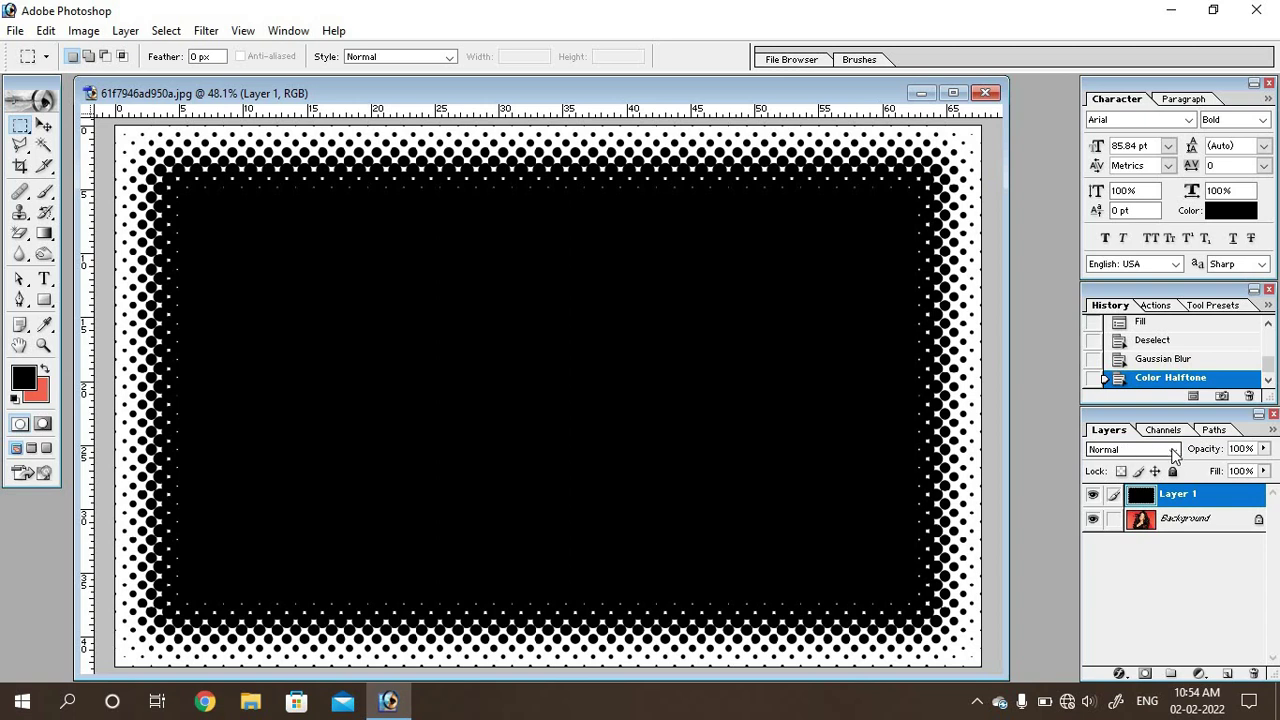
# Set Layer 1's blend mode to Screen so the portrait shows through.
pyautogui.click(1174, 451)
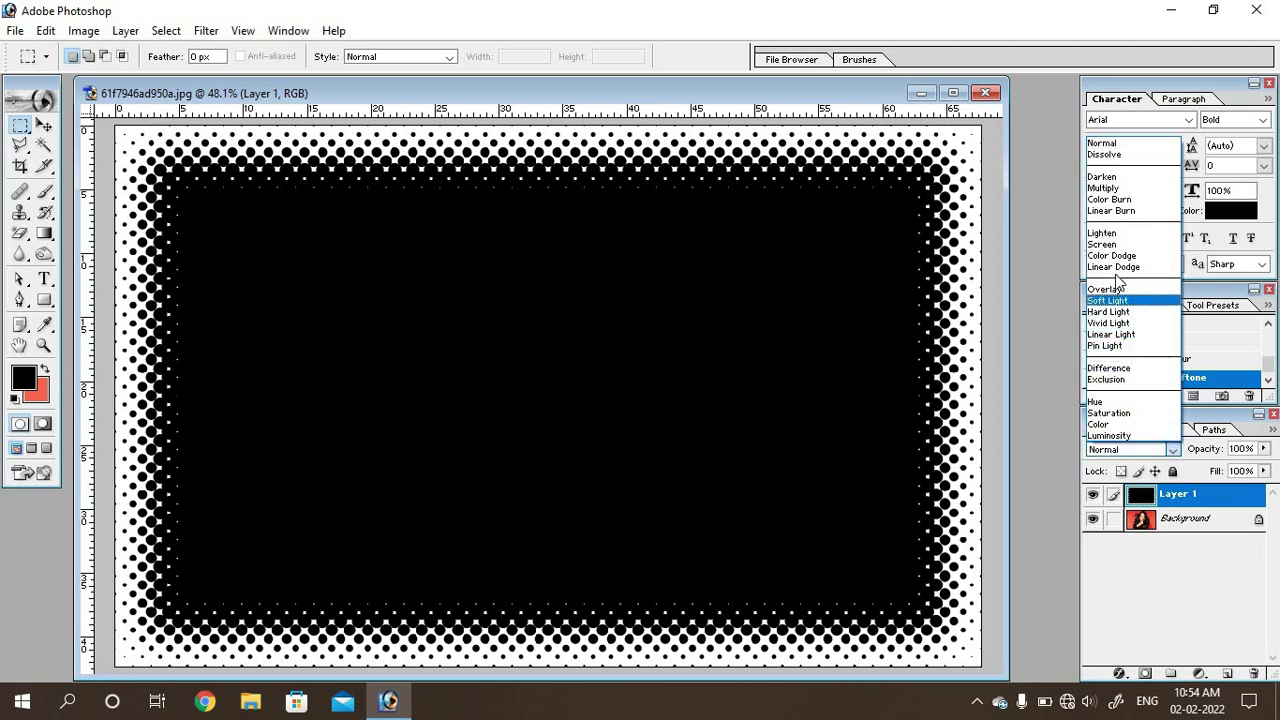
pyautogui.click(1105, 246)
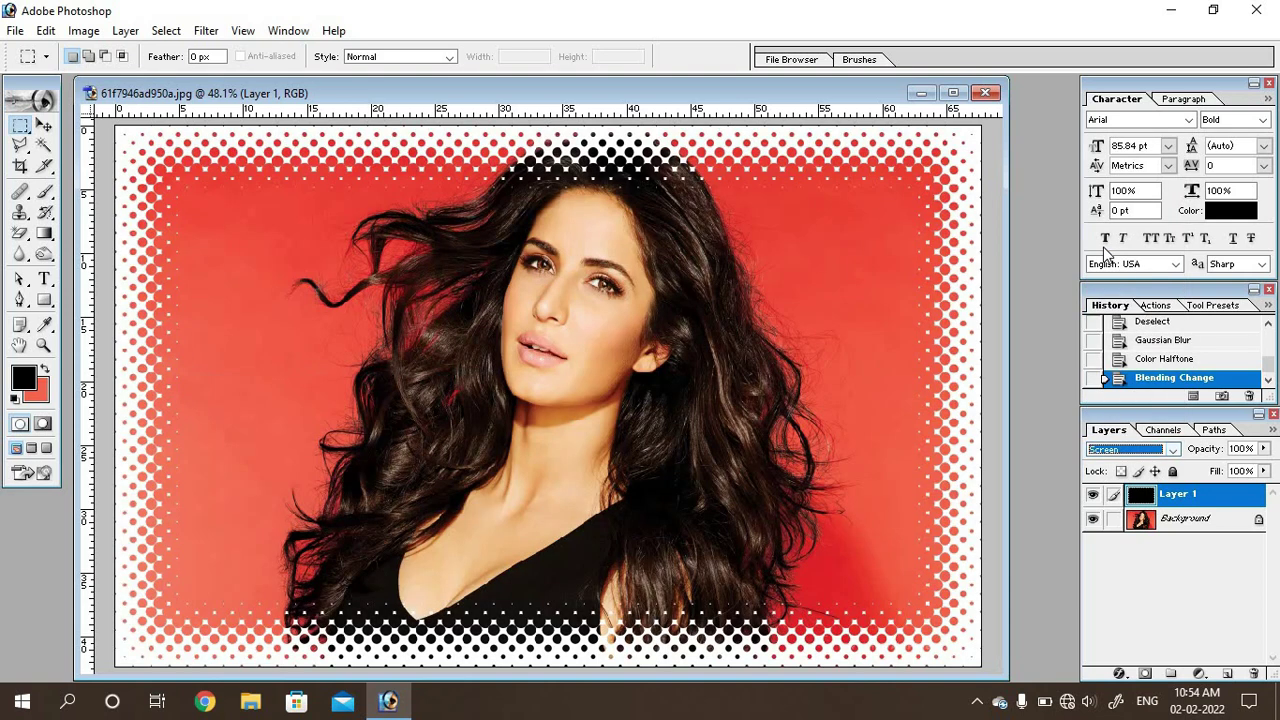